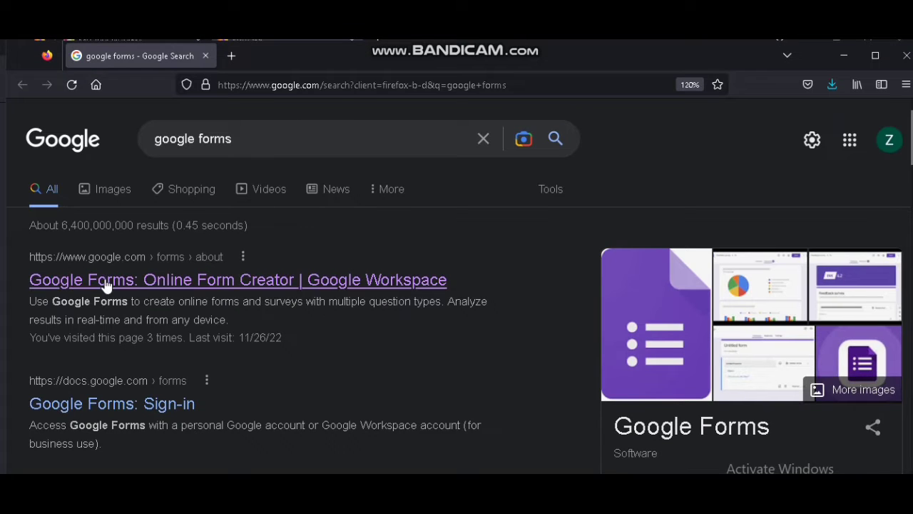
Open Google Forms from the search results and start a new blank form
click(159, 285)
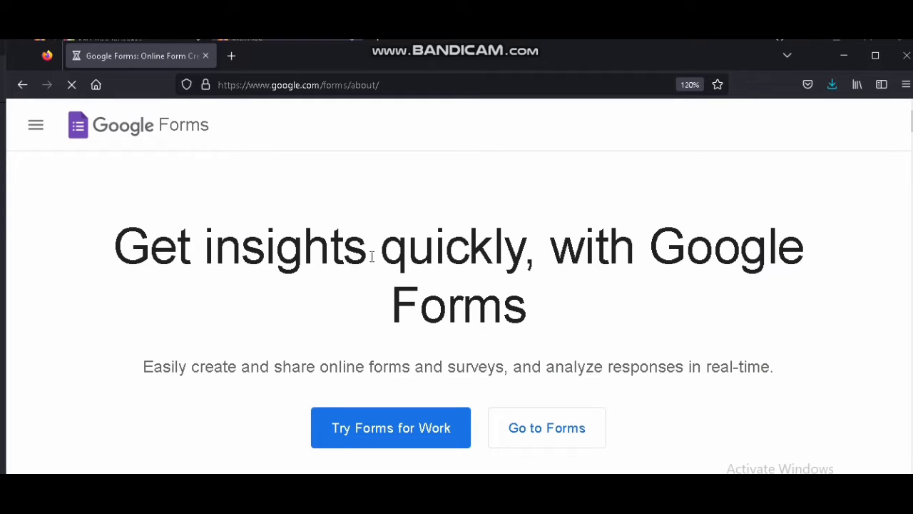
scroll(524, 346, down, 2)
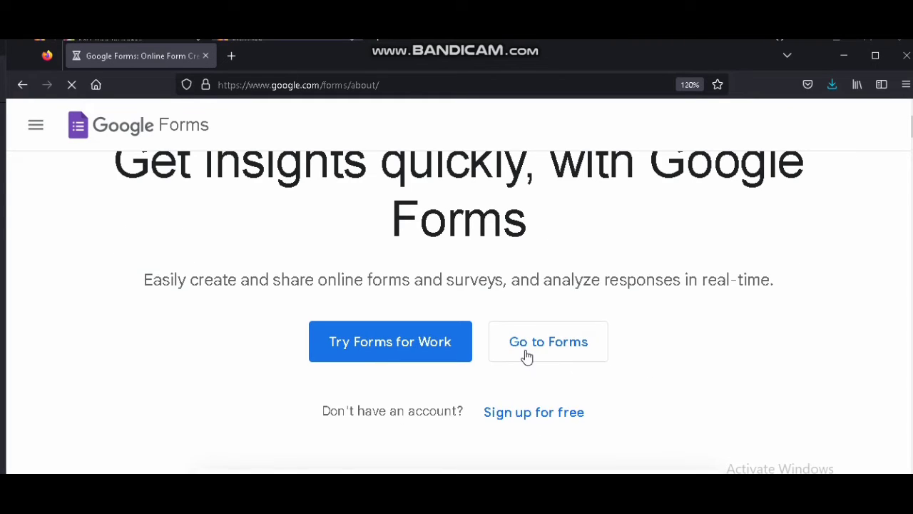
click(560, 345)
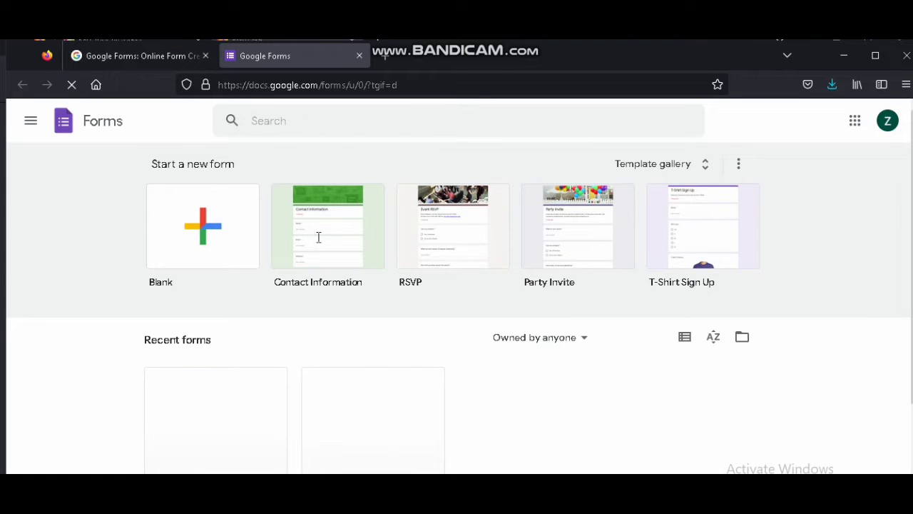
click(208, 244)
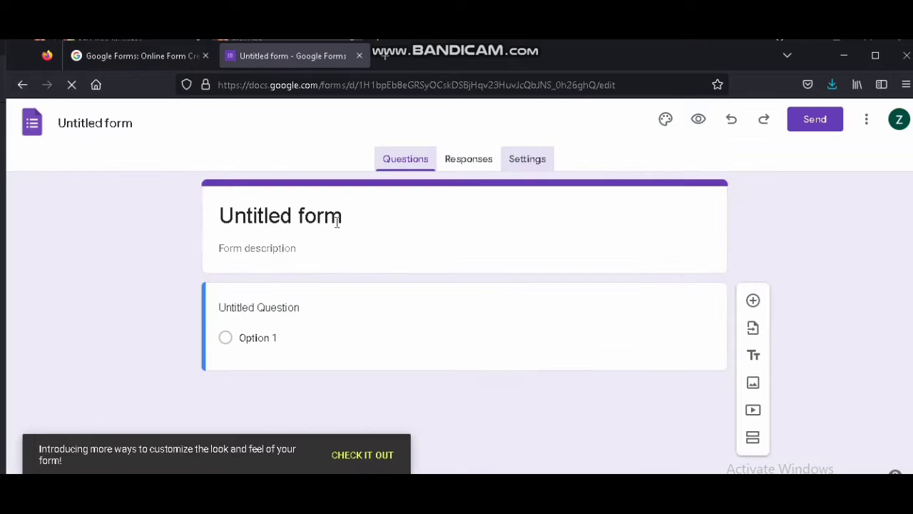
Open the form's settings and turn it into a quiz
click(523, 163)
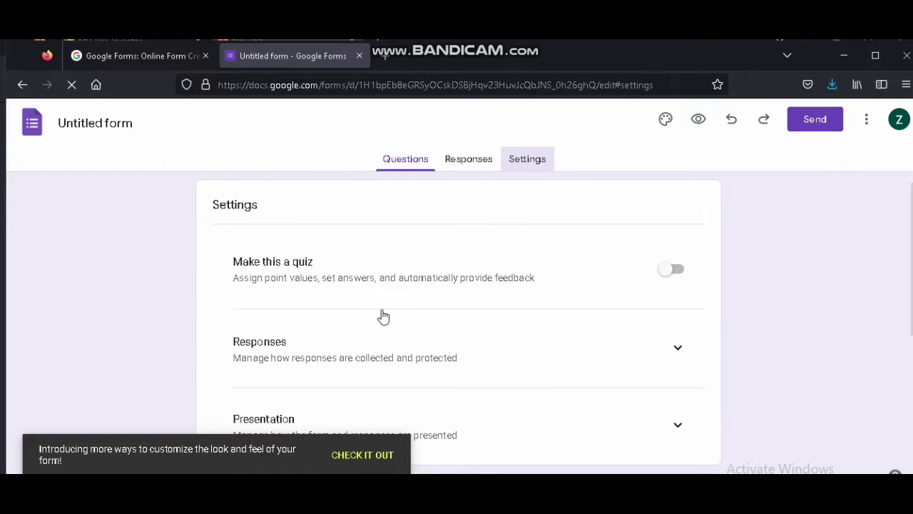
scroll(499, 286, down, 2)
scroll(316, 295, up, 2)
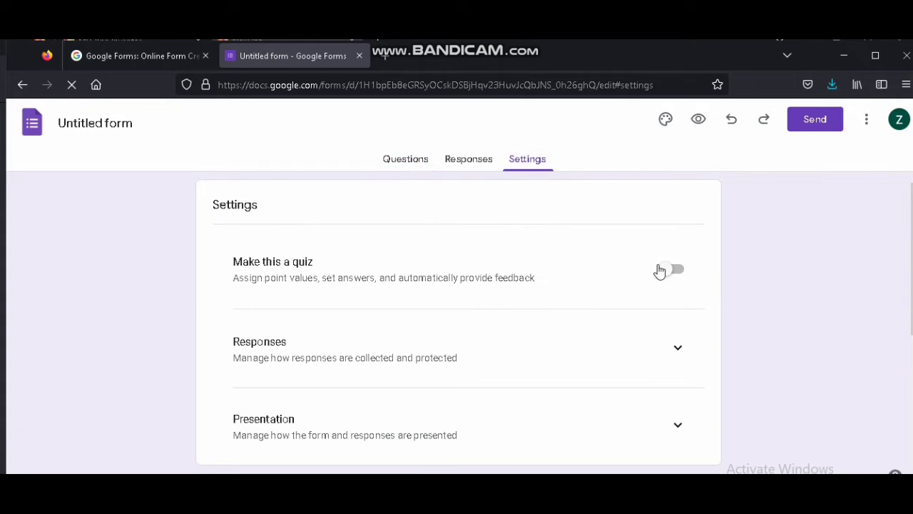
click(664, 268)
scroll(454, 320, down, 3)
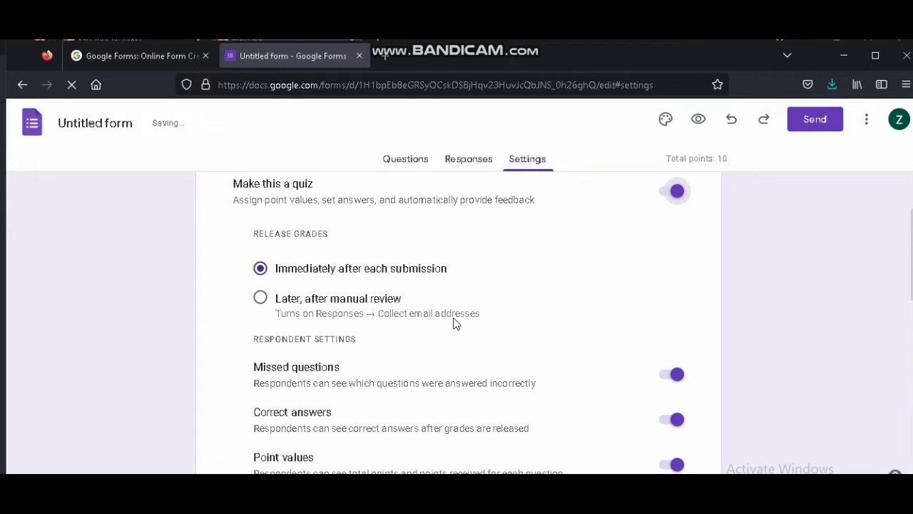
Review the quiz's release, respondent and default question point value settings
scroll(455, 324, up, 2)
scroll(460, 339, down, 3)
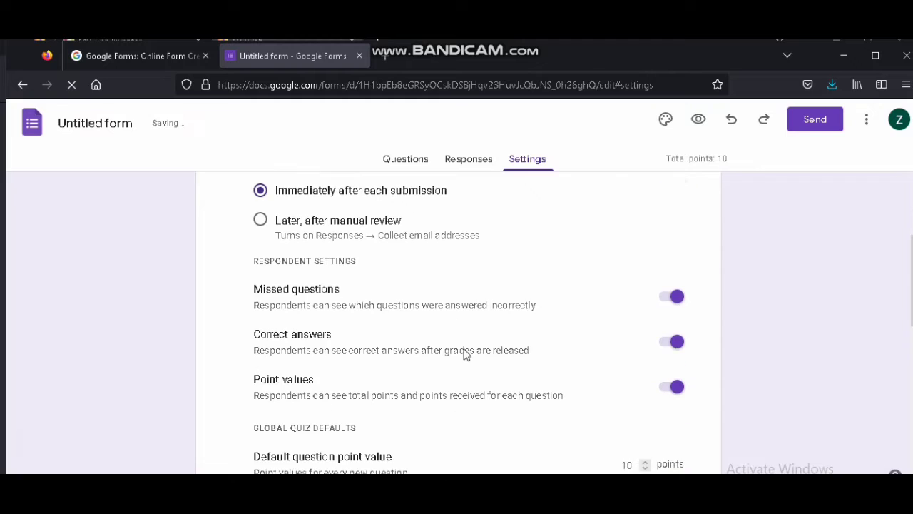
scroll(463, 354, down, 1)
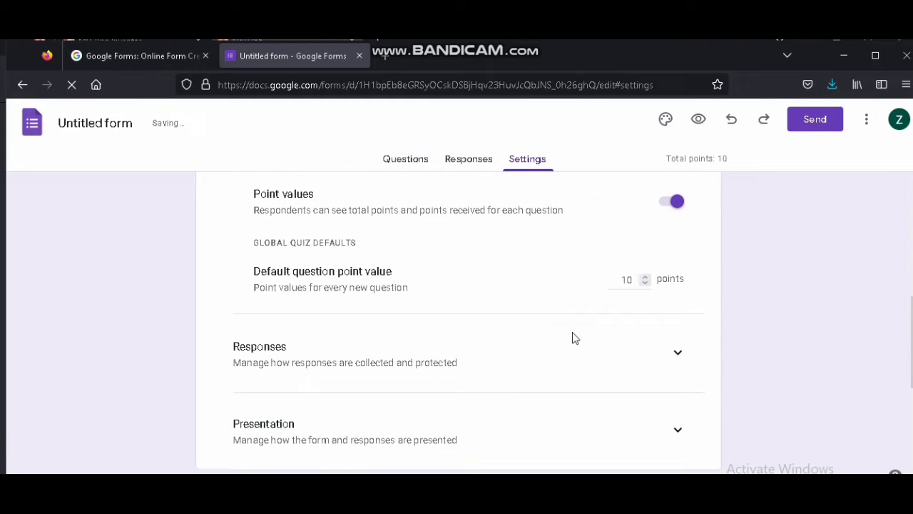
click(644, 273)
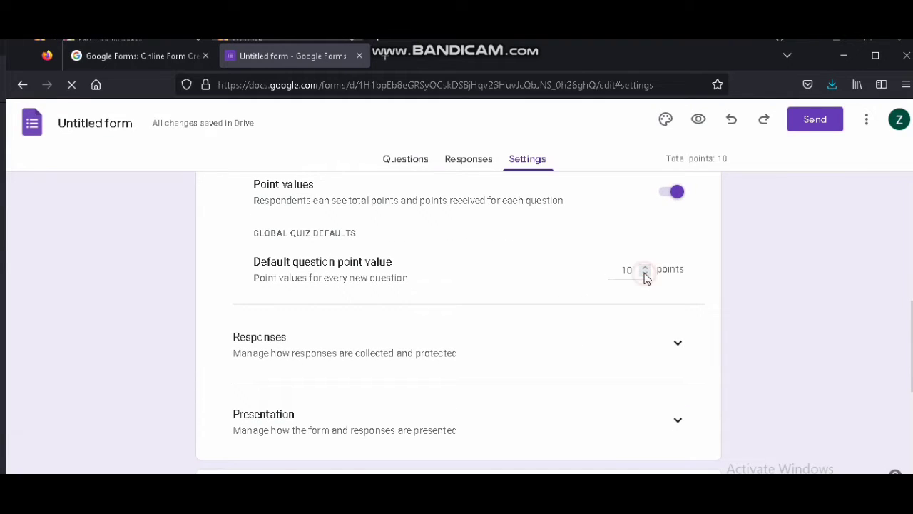
click(644, 266)
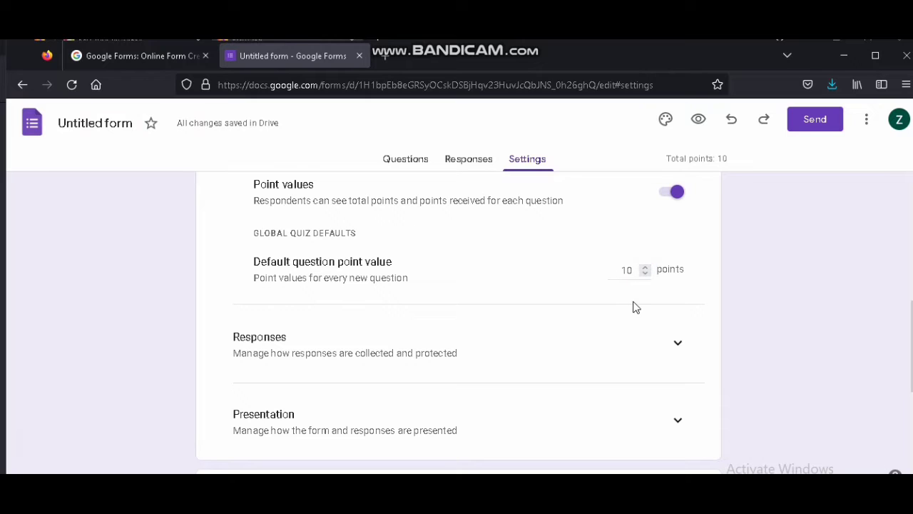
scroll(692, 321, down, 2)
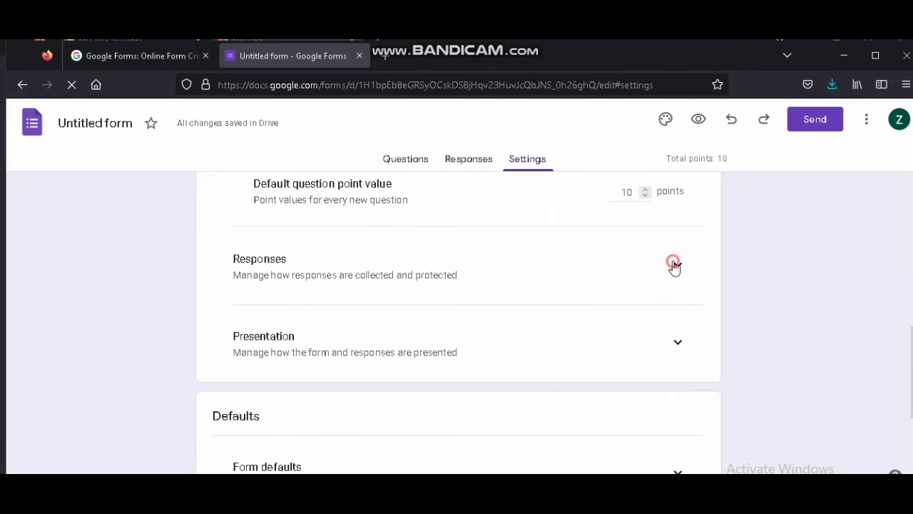
Expand the response settings and turn on collecting email addresses
click(676, 264)
scroll(642, 278, down, 2)
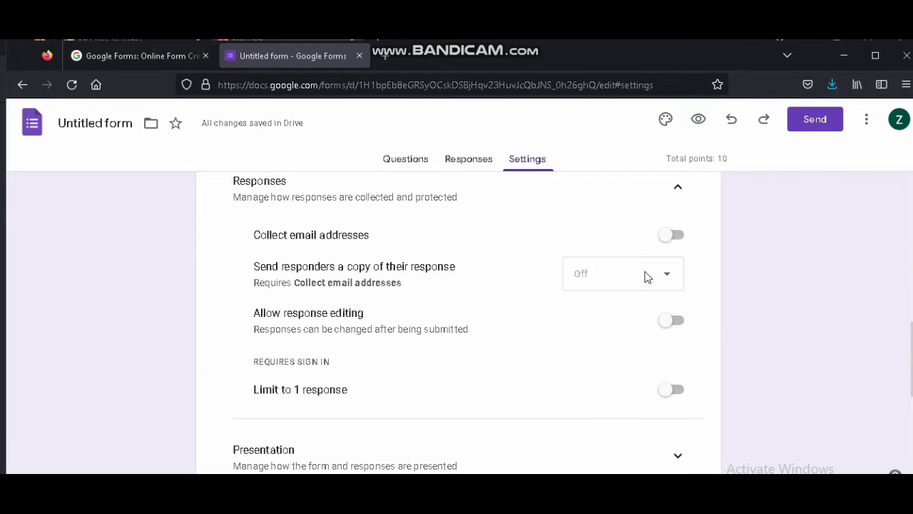
click(664, 243)
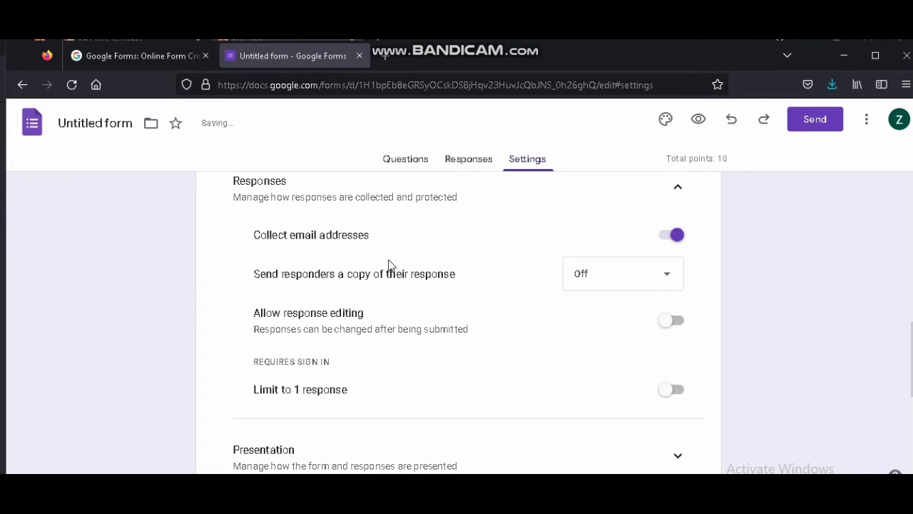
Try sending responders a copy Always, then switch that option back to Off
click(667, 277)
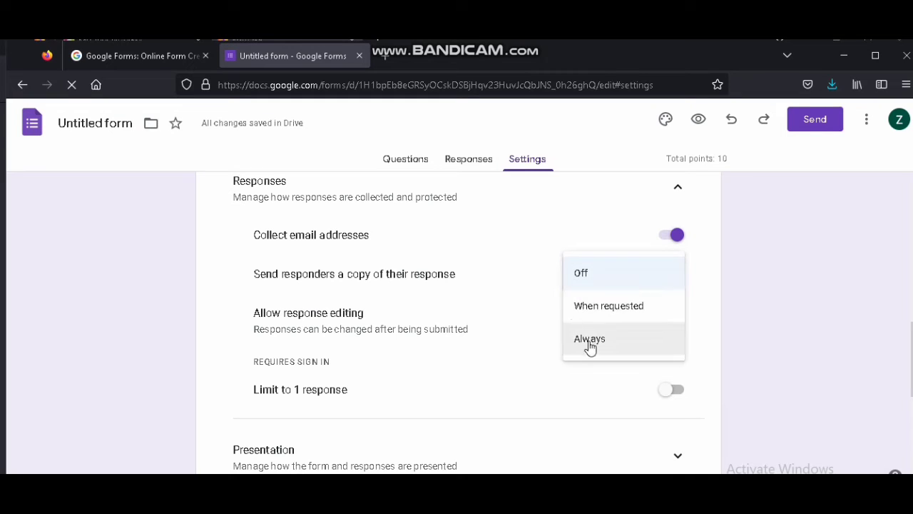
click(630, 329)
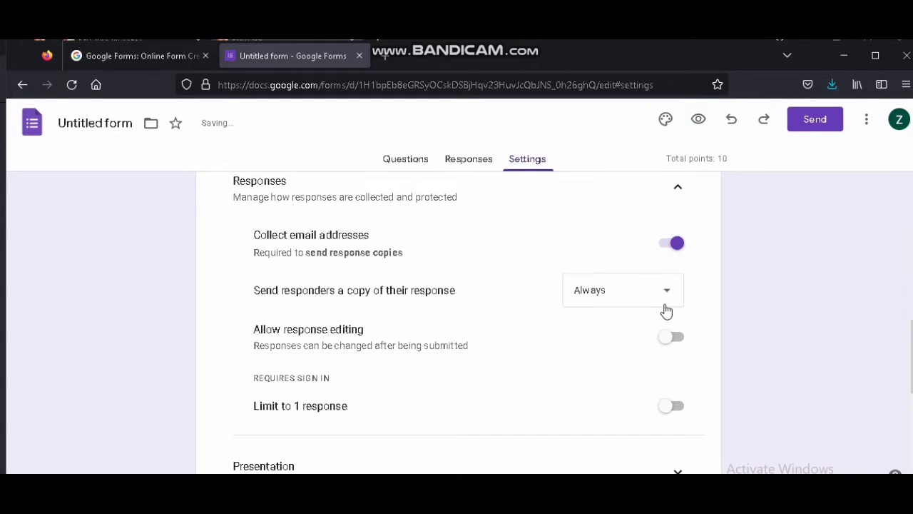
click(665, 290)
click(605, 226)
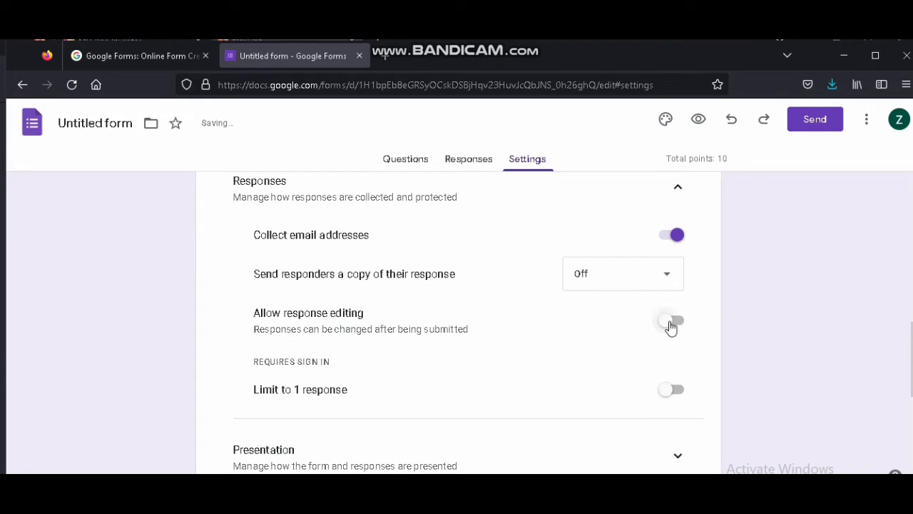
Toggle response editing and the limit to 1 response on and off
click(670, 323)
click(674, 323)
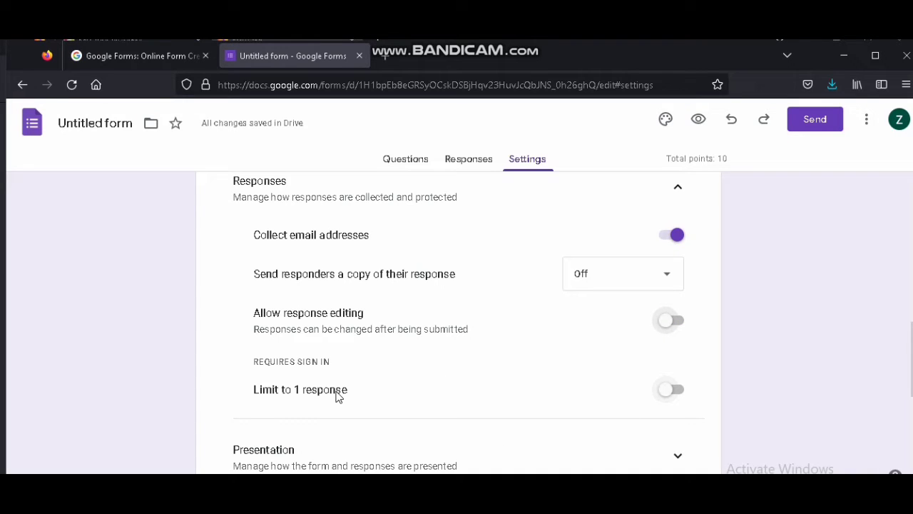
click(659, 394)
click(669, 394)
click(677, 397)
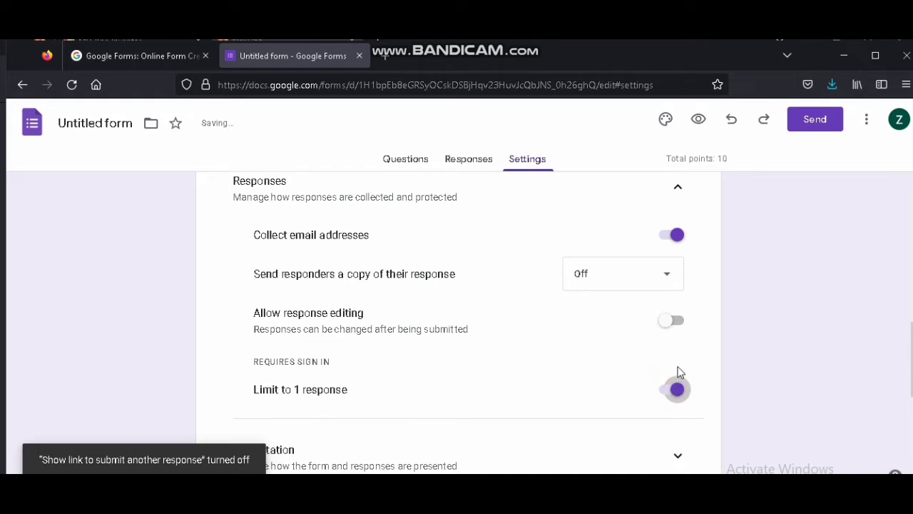
Expand the presentation settings and turn on the progress bar and question order shuffling
scroll(673, 387, down, 2)
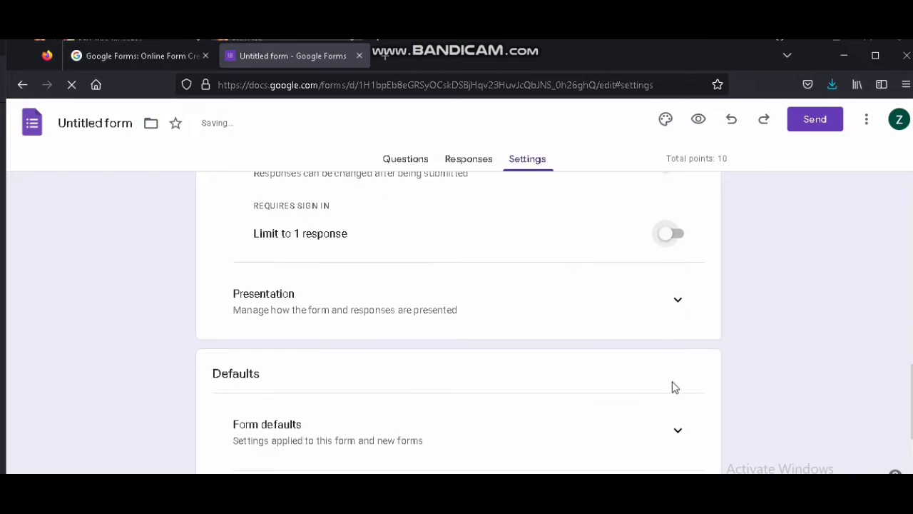
click(677, 303)
scroll(630, 335, down, 1)
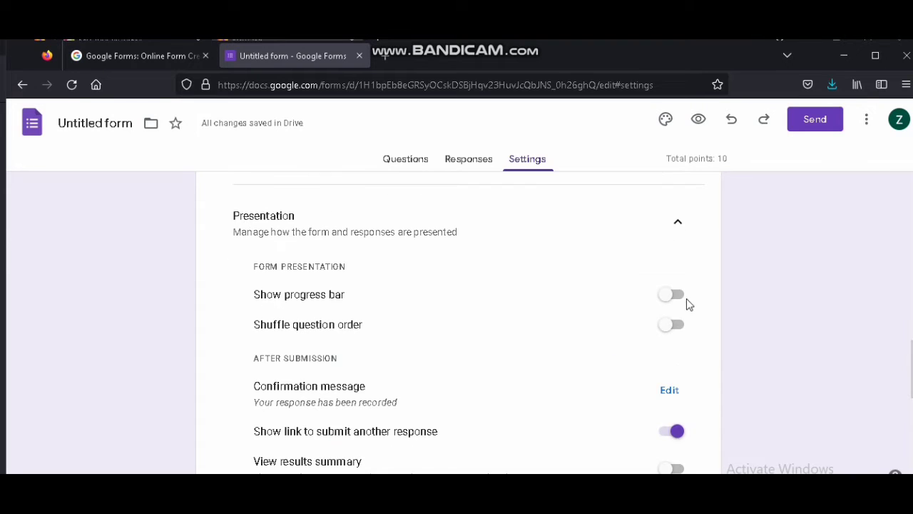
click(662, 296)
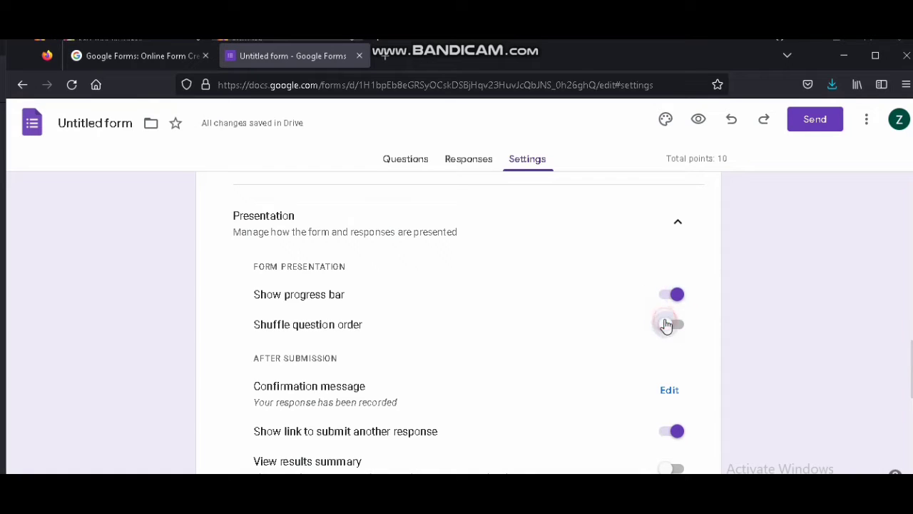
click(319, 328)
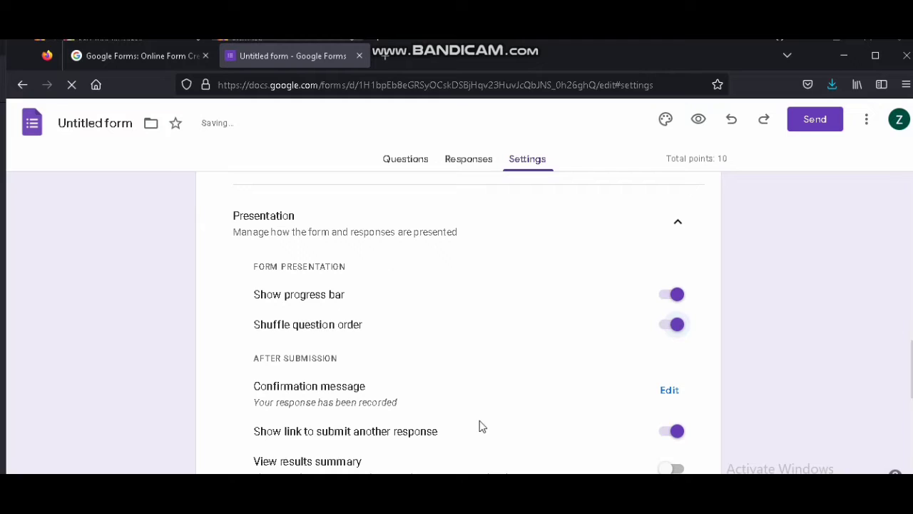
Return to the questions and rename the form title to Quiz #1
scroll(594, 364, down, 1)
click(410, 160)
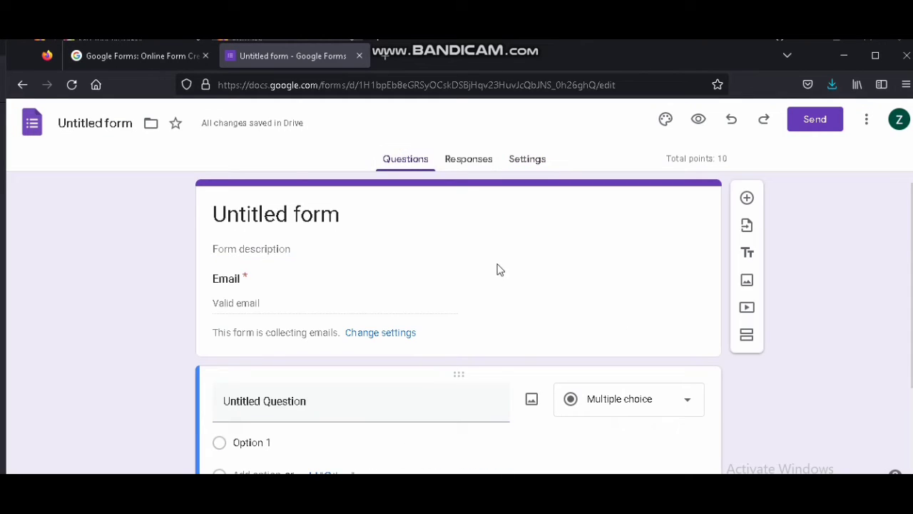
scroll(464, 277, down, 1)
scroll(356, 290, down, 1)
scroll(285, 281, up, 2)
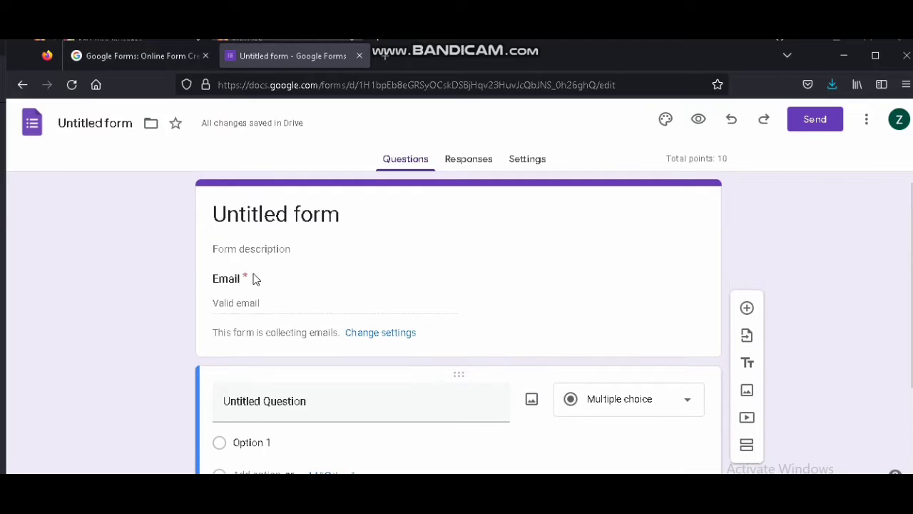
click(274, 215)
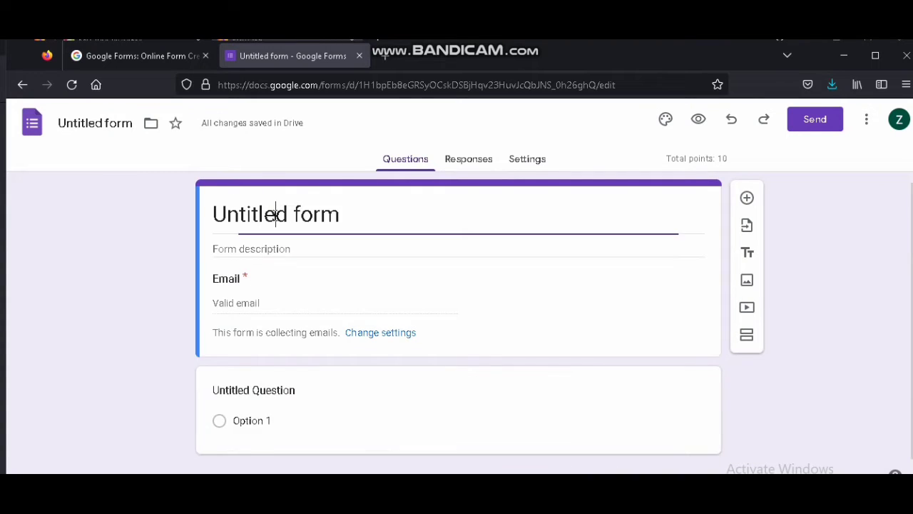
key(ctrl+a)
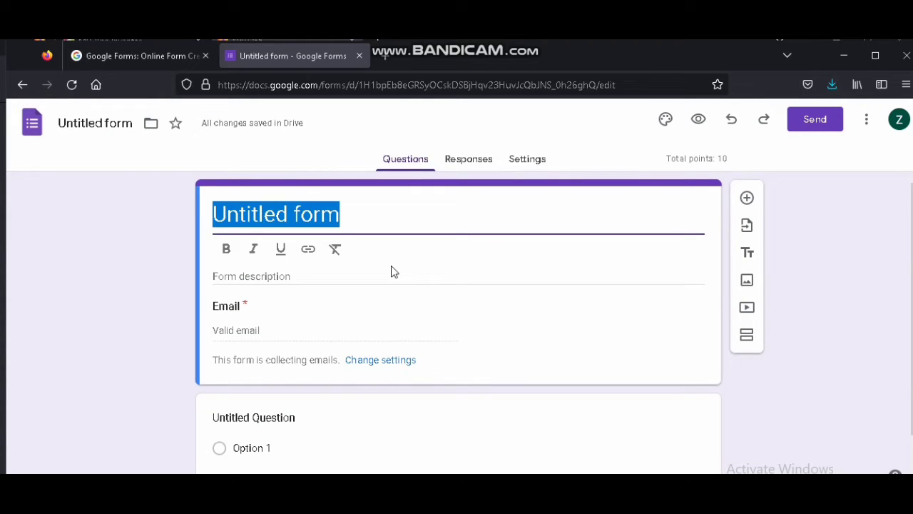
text(Quiz)
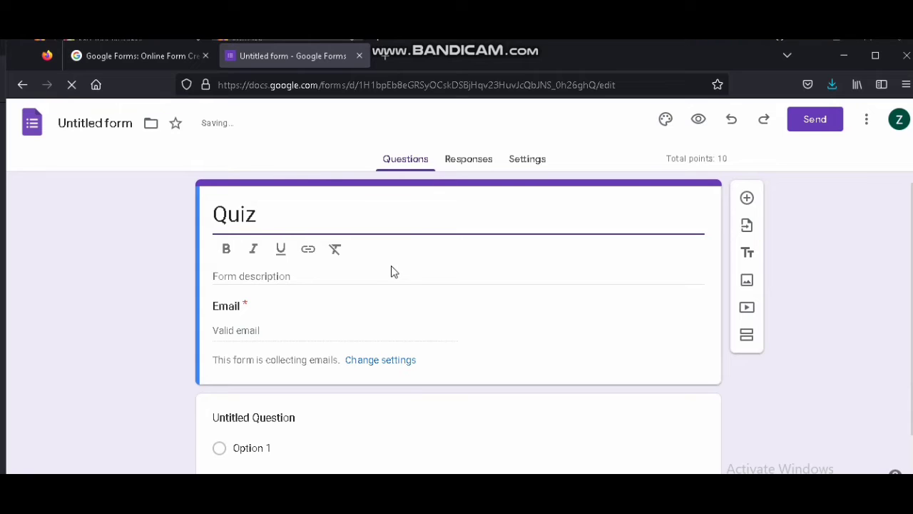
text( #1)
Add the form description Answer Honestly
click(239, 284)
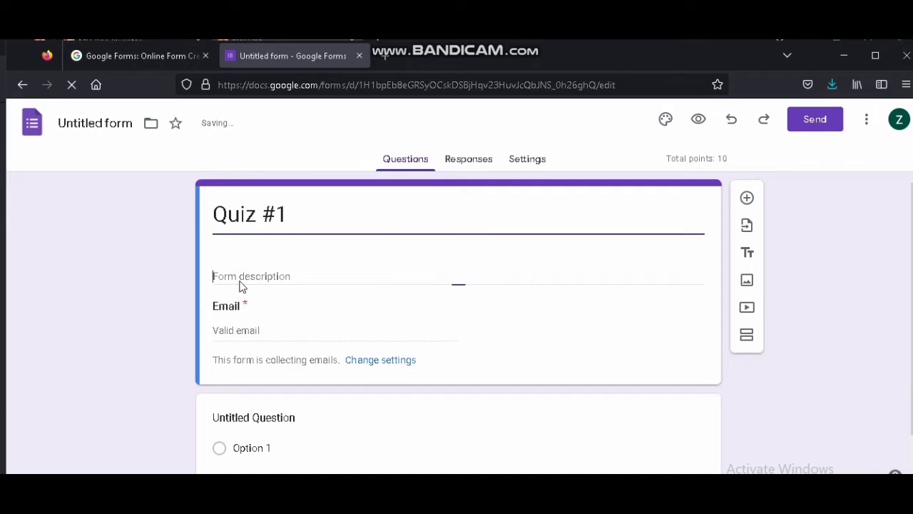
text(Answer H)
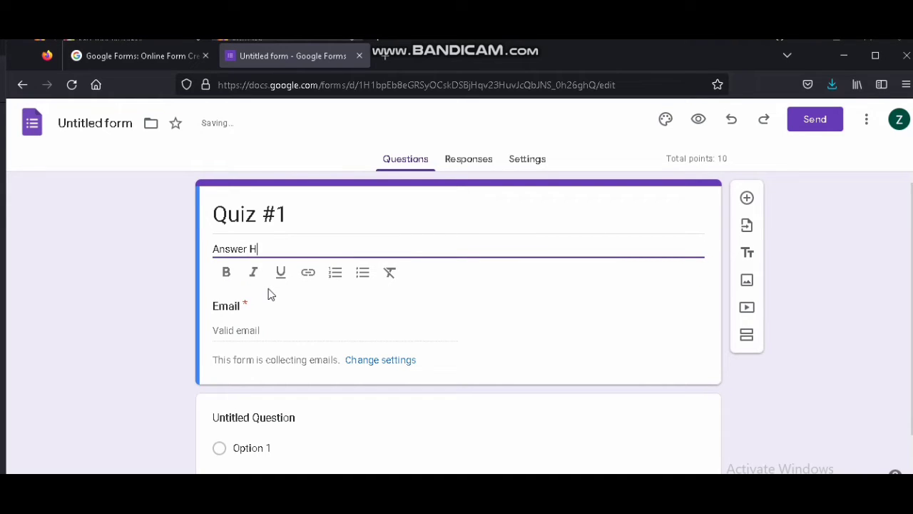
text(onestl)
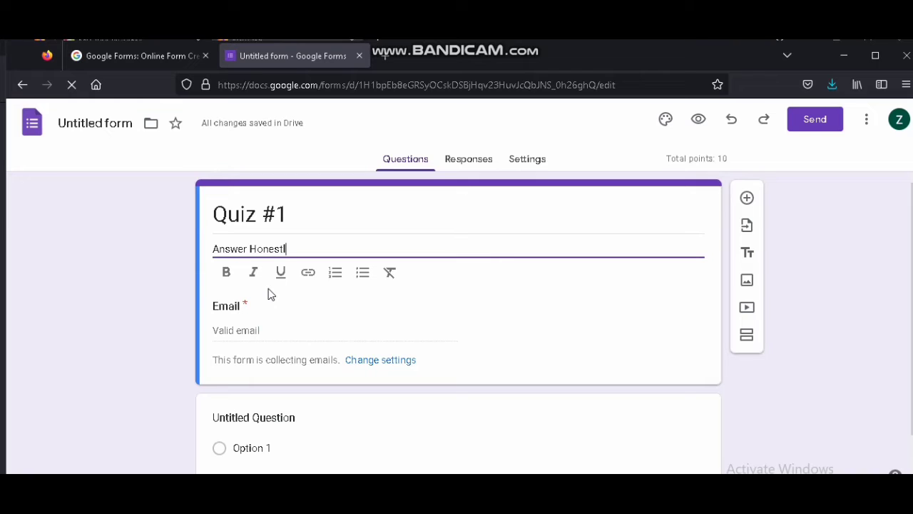
text(y.)
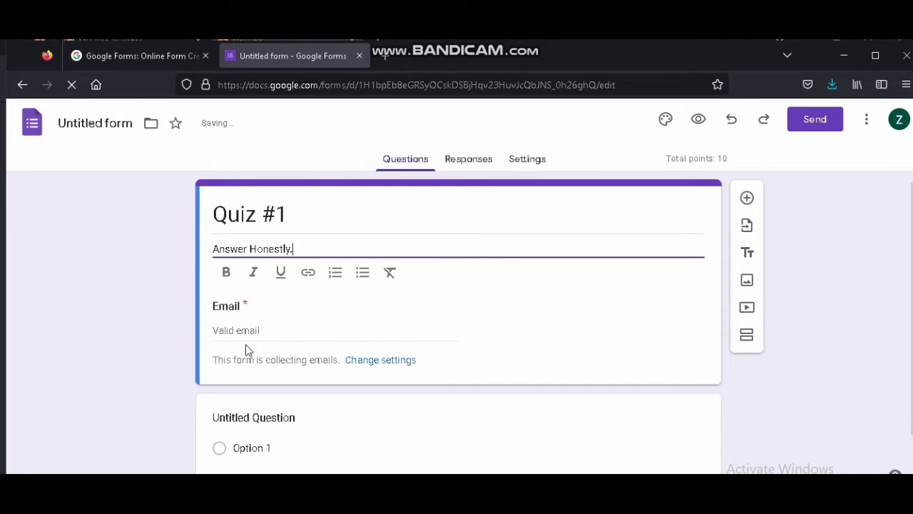
click(259, 317)
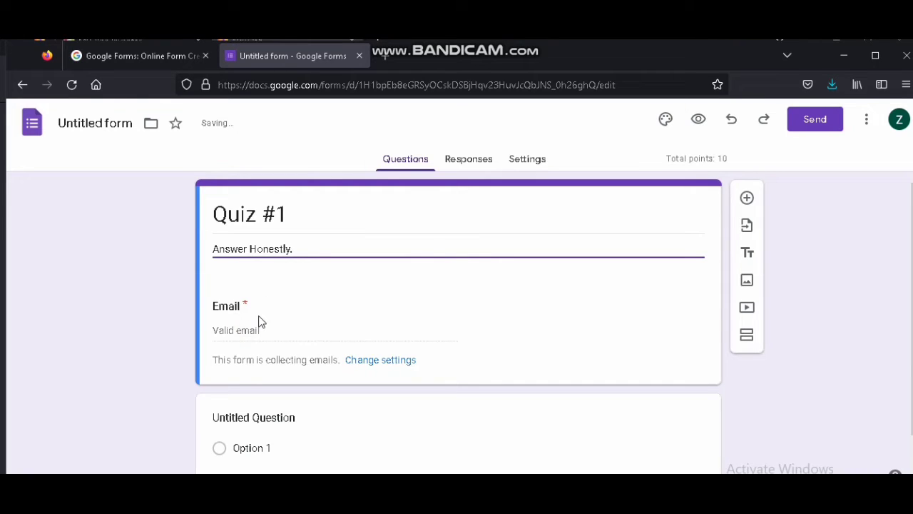
Enter the first question's title: What is the first planet from the Sun?
scroll(270, 328, down, 1)
click(293, 376)
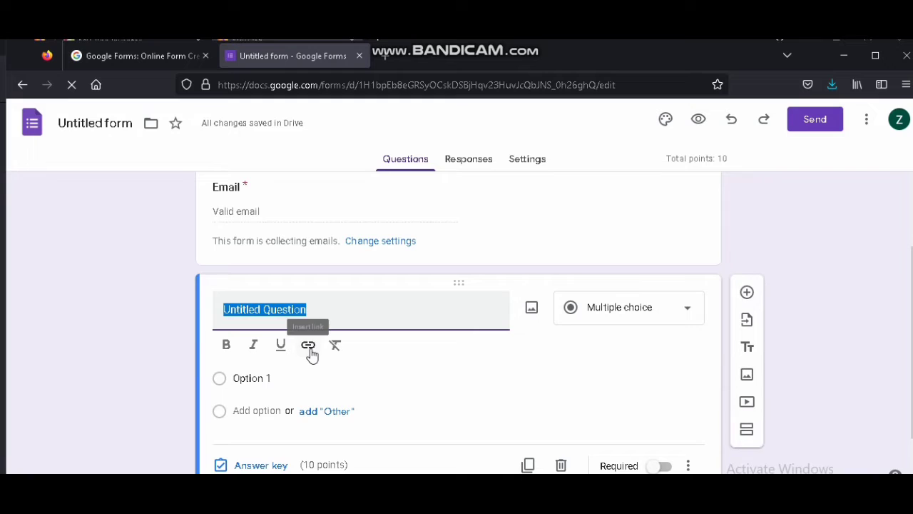
text(W)
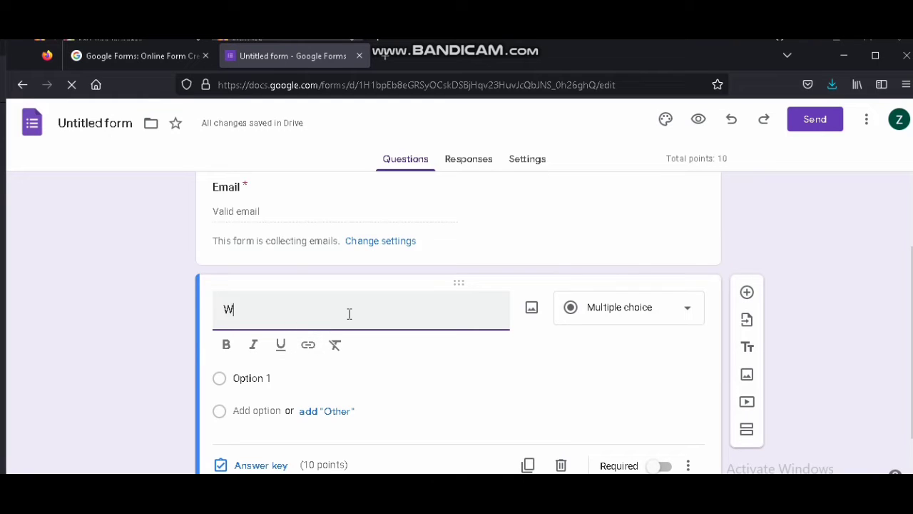
text(hat is)
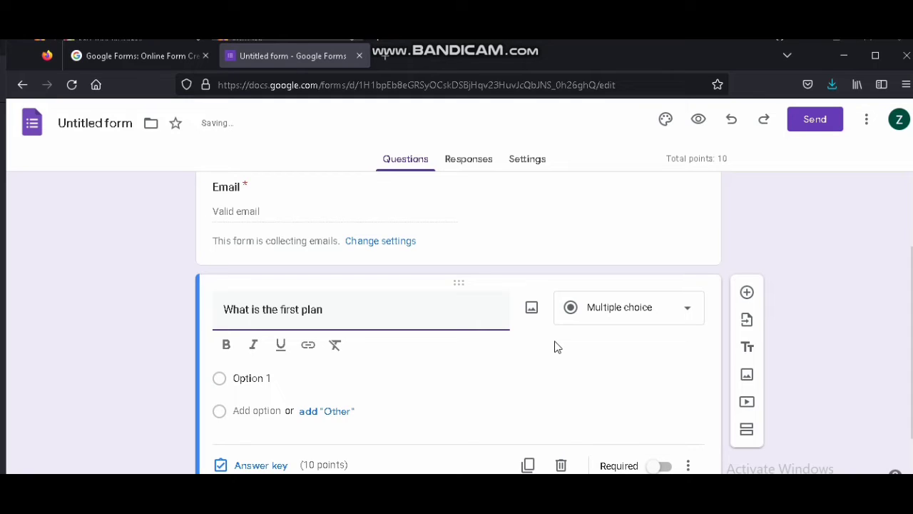
text(the first planet from t)
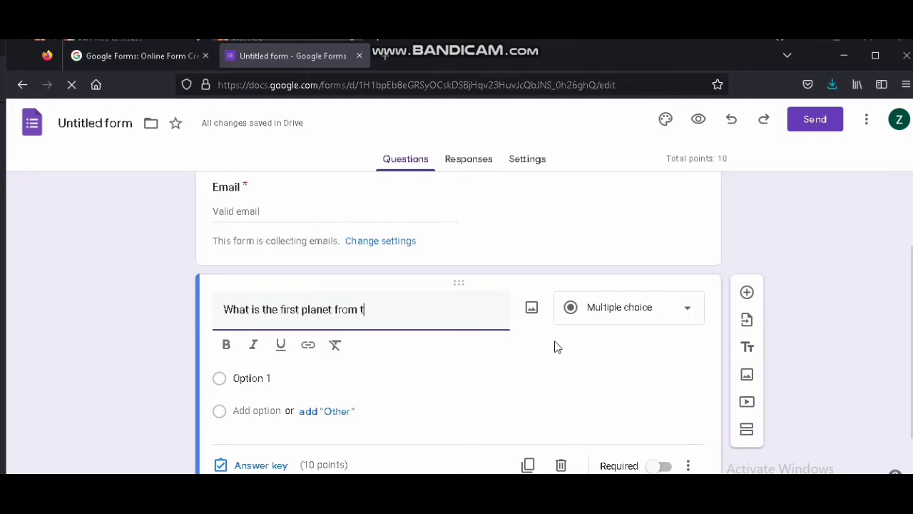
text(he Sun?)
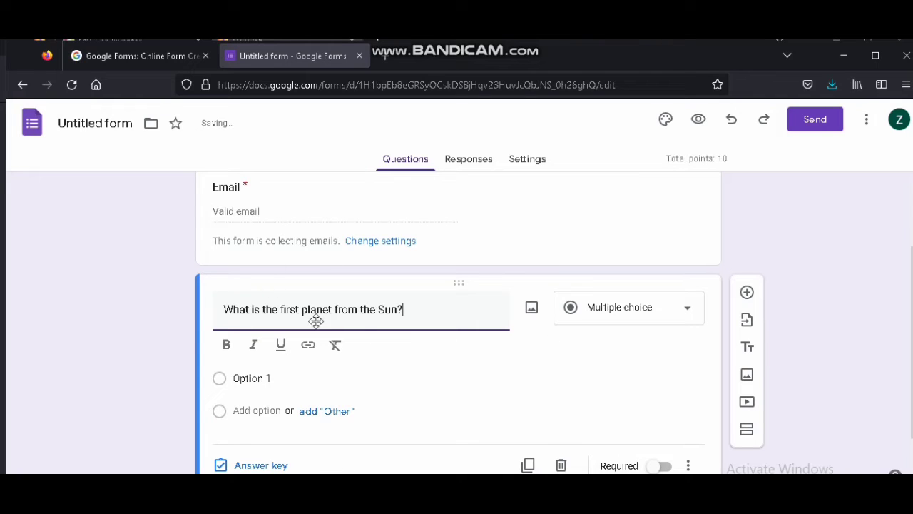
Set the question type to Multiple choice and name the first option Mars
scroll(250, 347, down, 1)
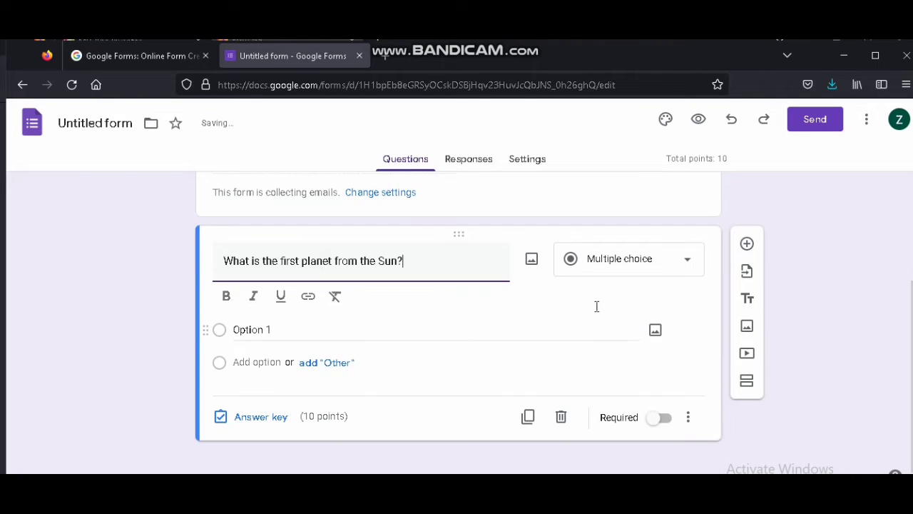
click(688, 267)
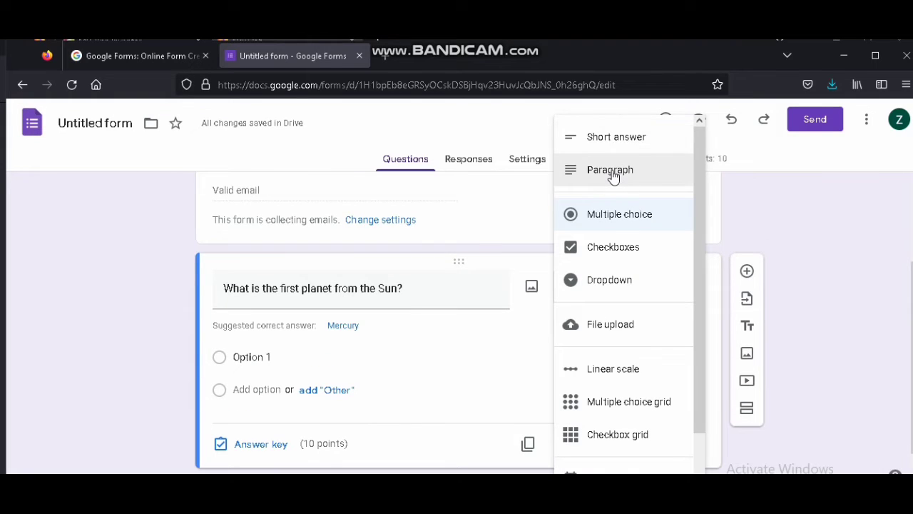
click(629, 220)
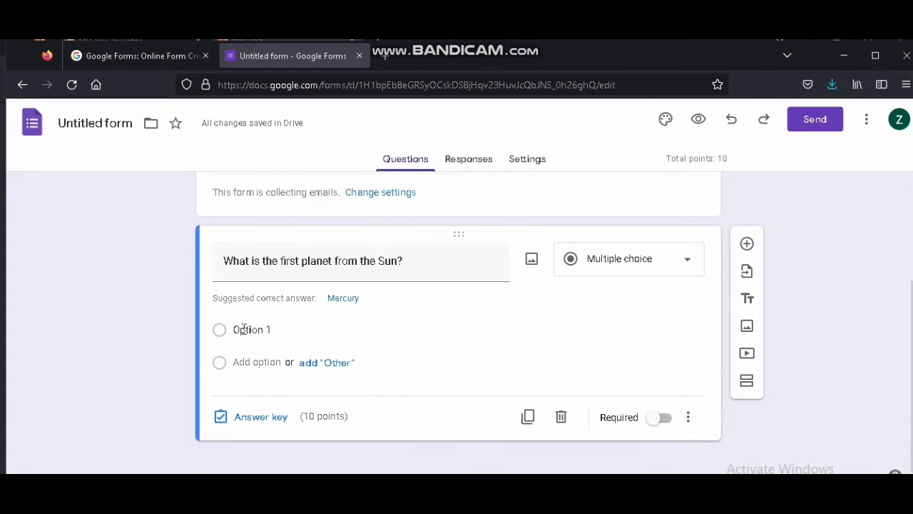
click(255, 332)
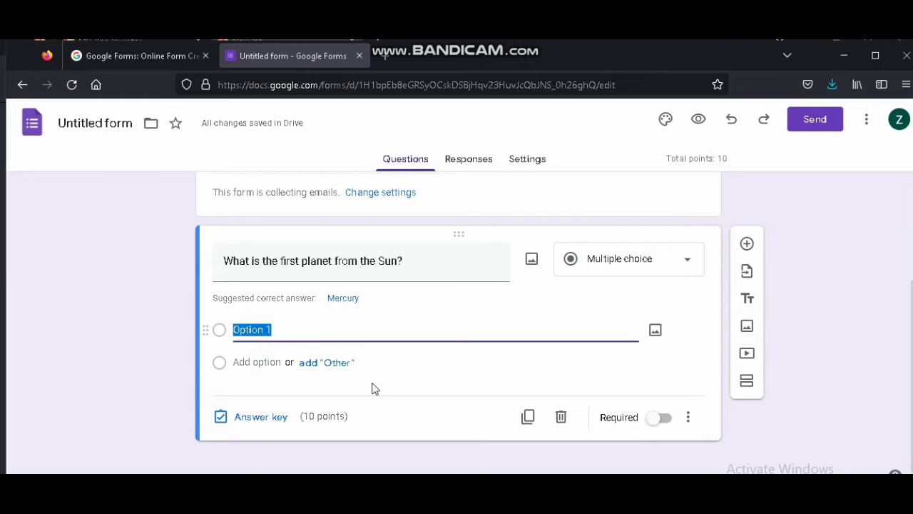
text(Ma)
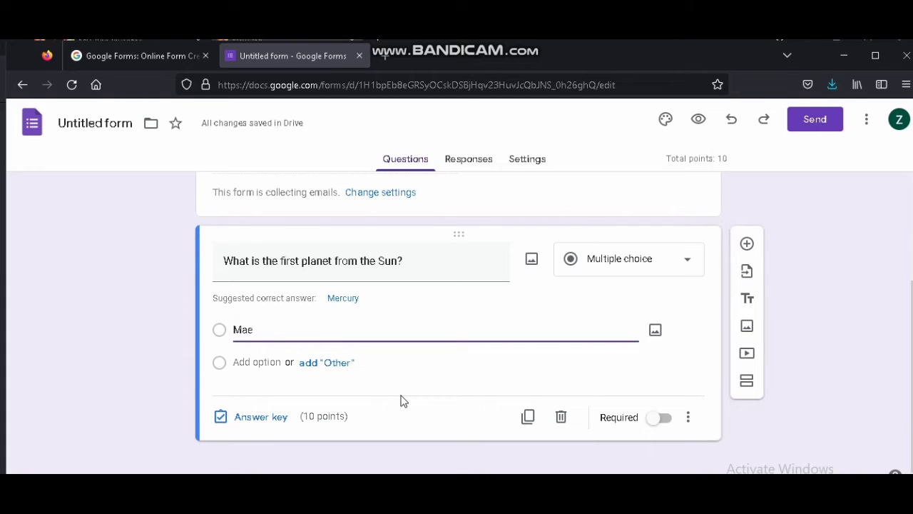
text(e)
key(BackSpace)
text(rs)
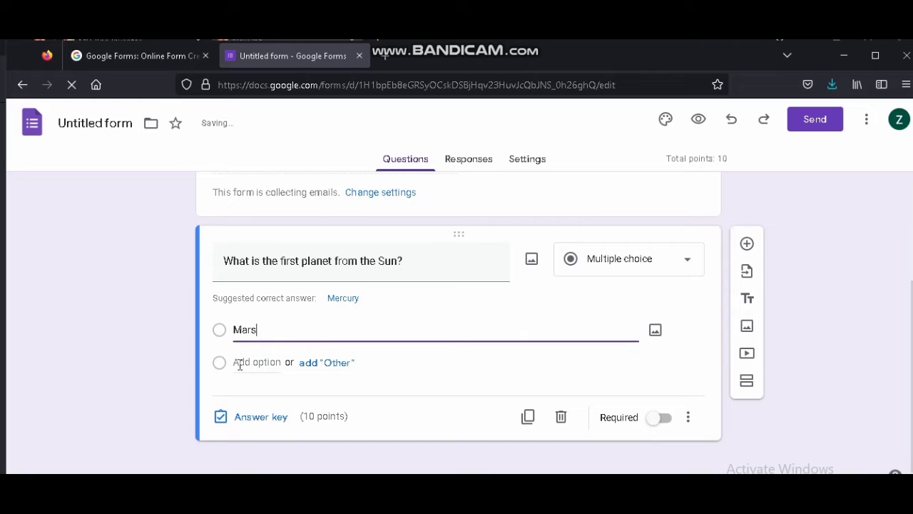
Add the answer options Venus and Mercury to the first question
click(240, 365)
text(Venus)
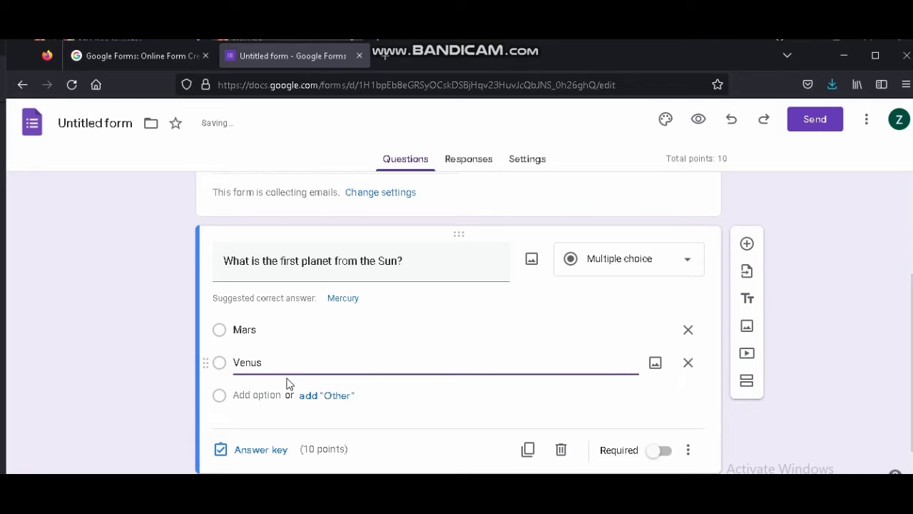
click(259, 397)
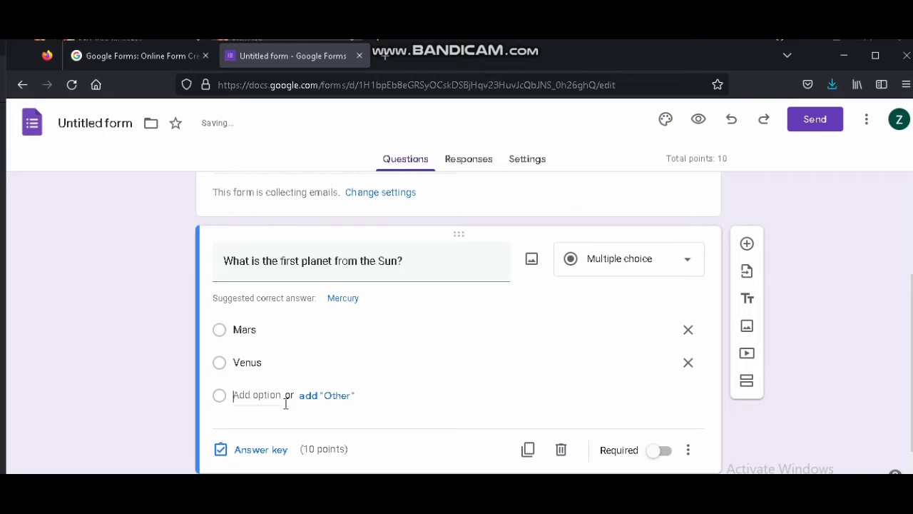
click(286, 403)
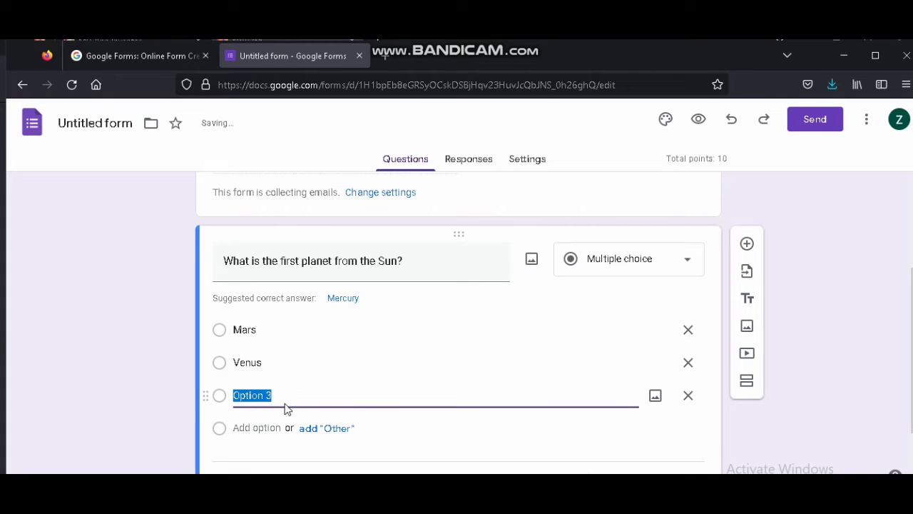
text(Mercur)
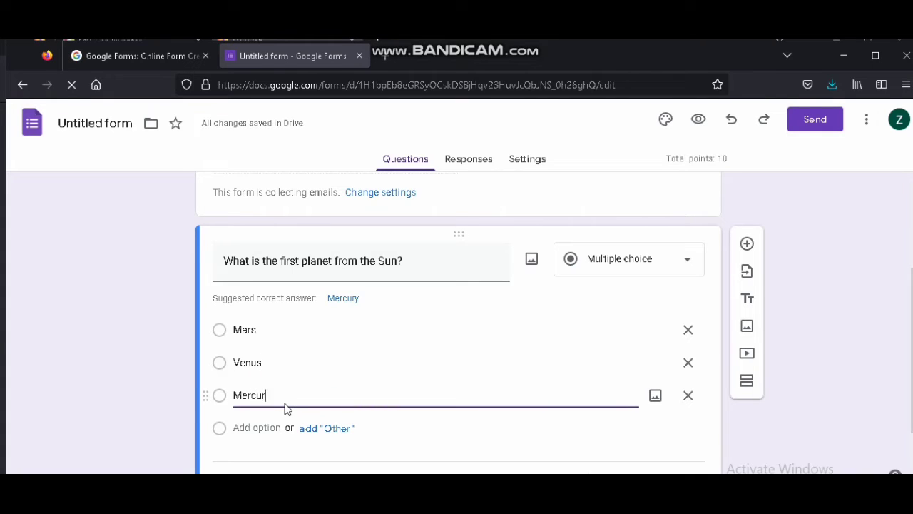
text(y)
Make the first question required and mark Mercury as its correct answer in the answer key
scroll(291, 343, down, 2)
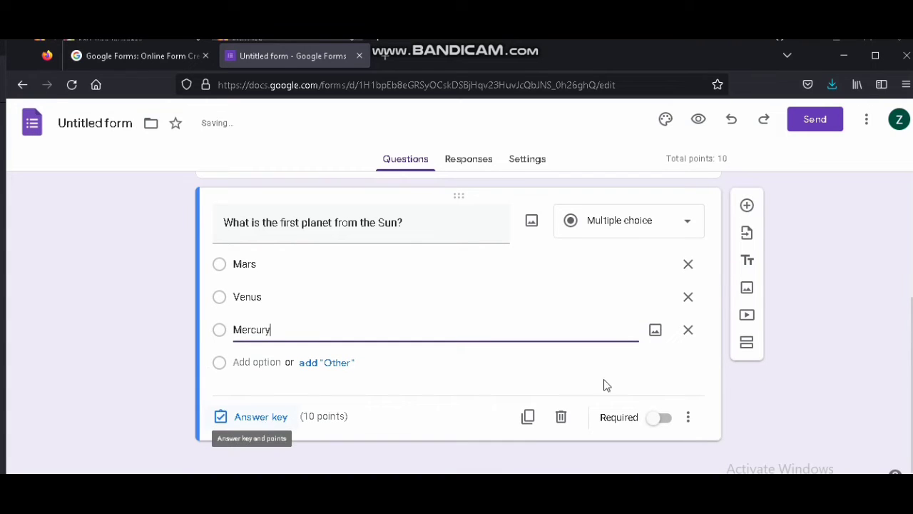
click(655, 418)
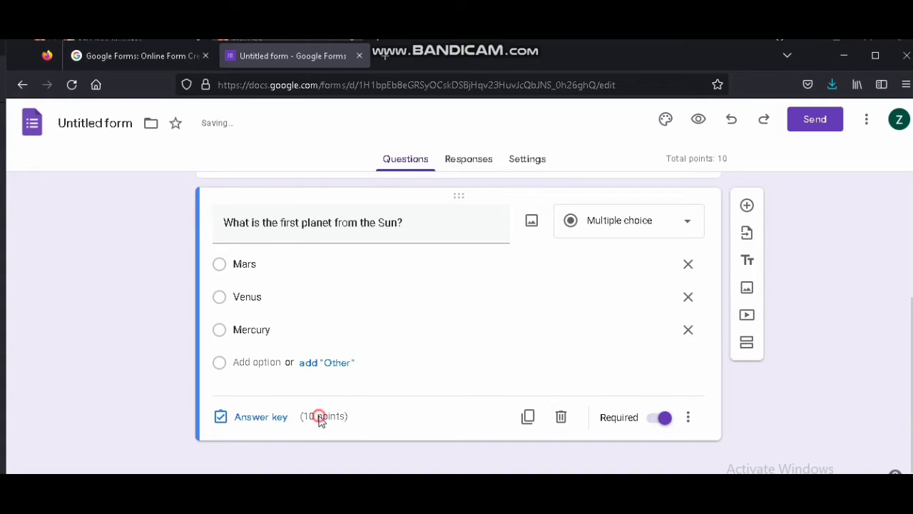
click(260, 419)
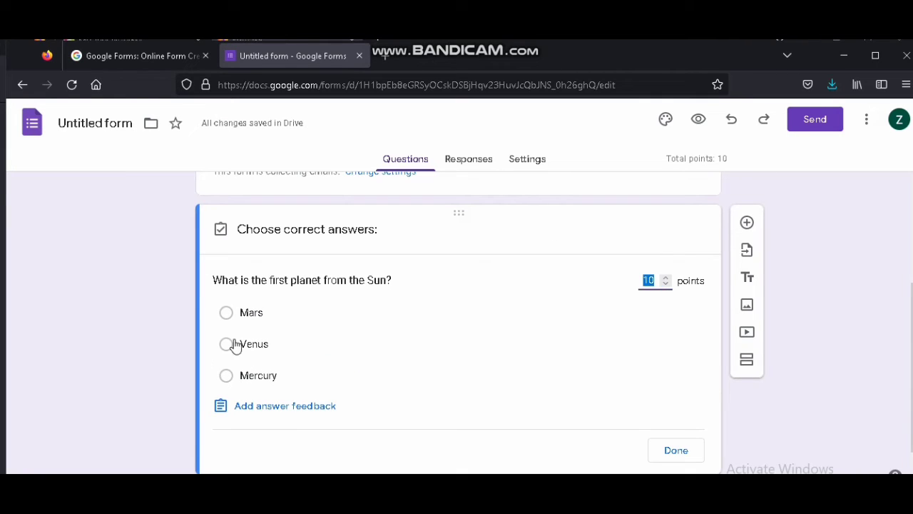
click(227, 382)
scroll(307, 352, down, 1)
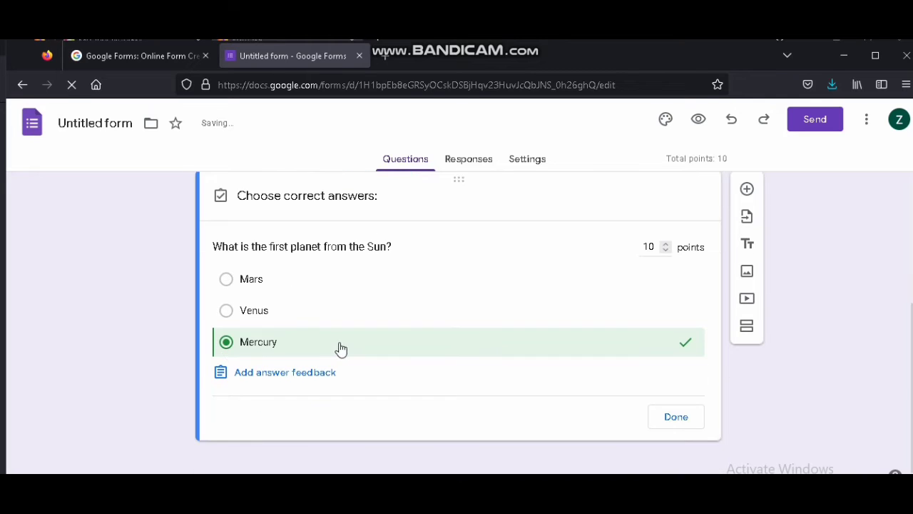
scroll(564, 325, up, 2)
scroll(230, 333, down, 2)
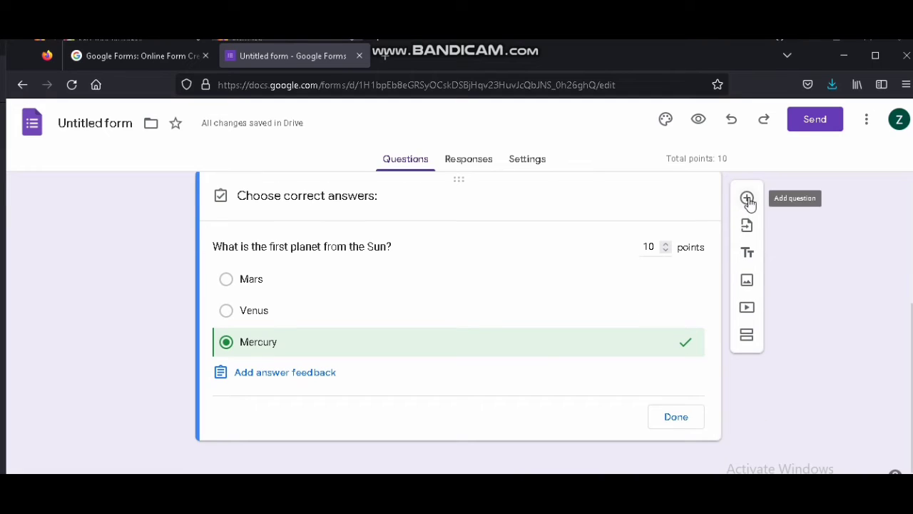
Add a new question titled What is the 3rd Planet from the Sun?
click(749, 202)
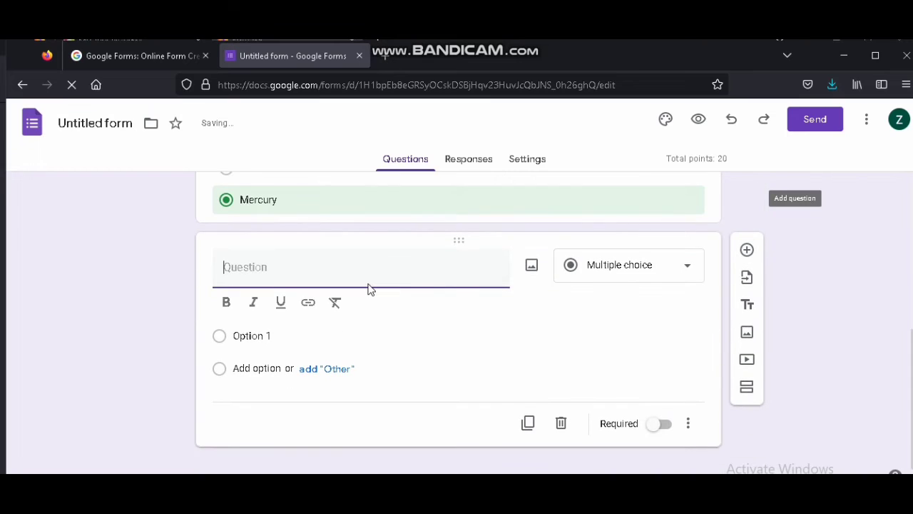
text(What is the)
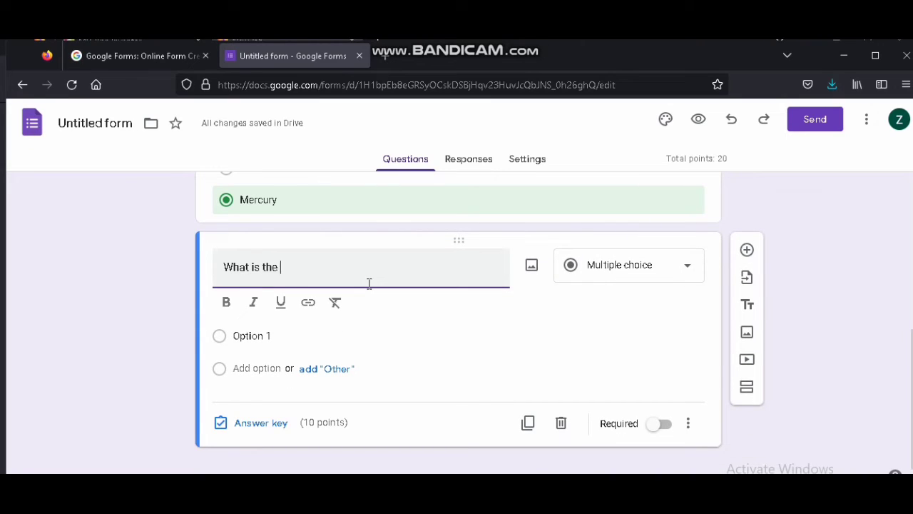
text( #rd)
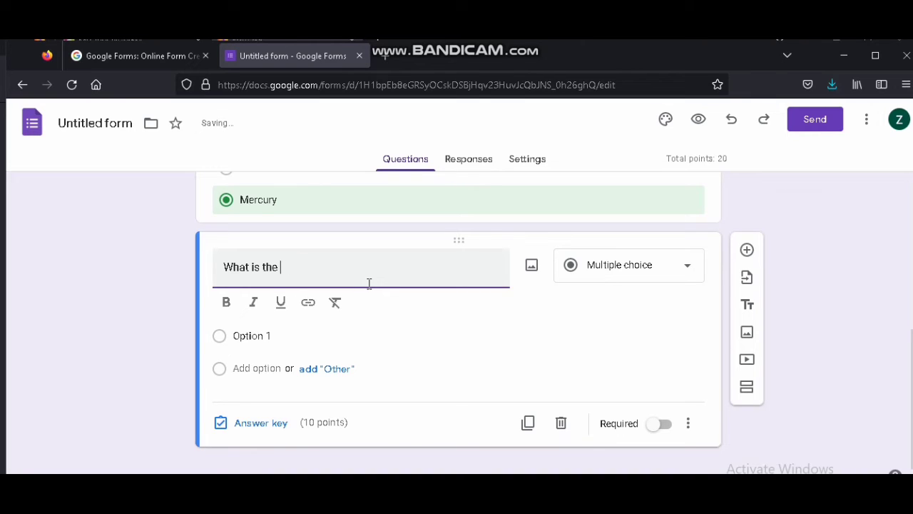
text( Plane from the Sun?)
click(329, 265)
text(t)
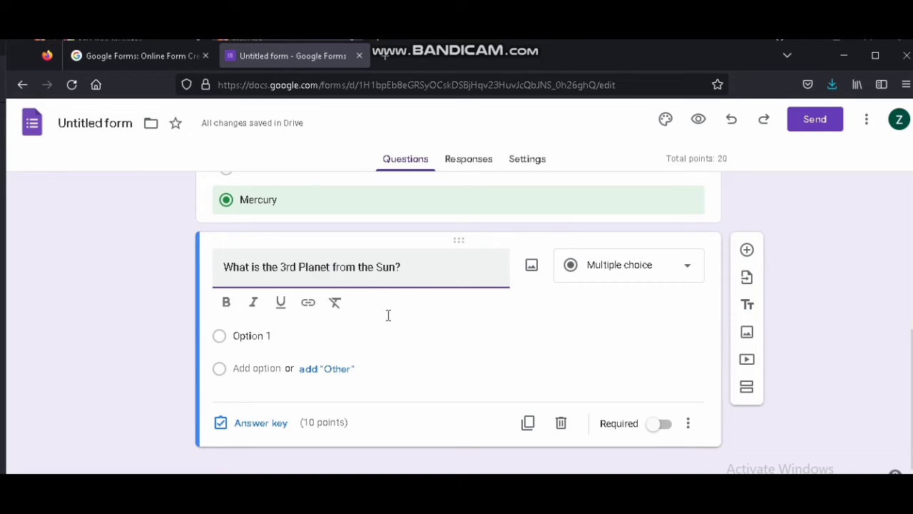
Enter the second question's answer options Jupiter, venus and Earth
click(250, 356)
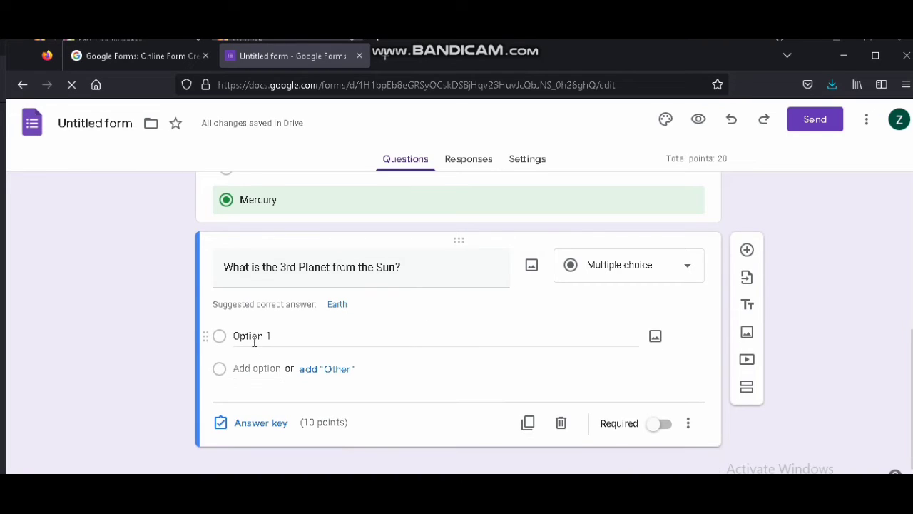
click(254, 339)
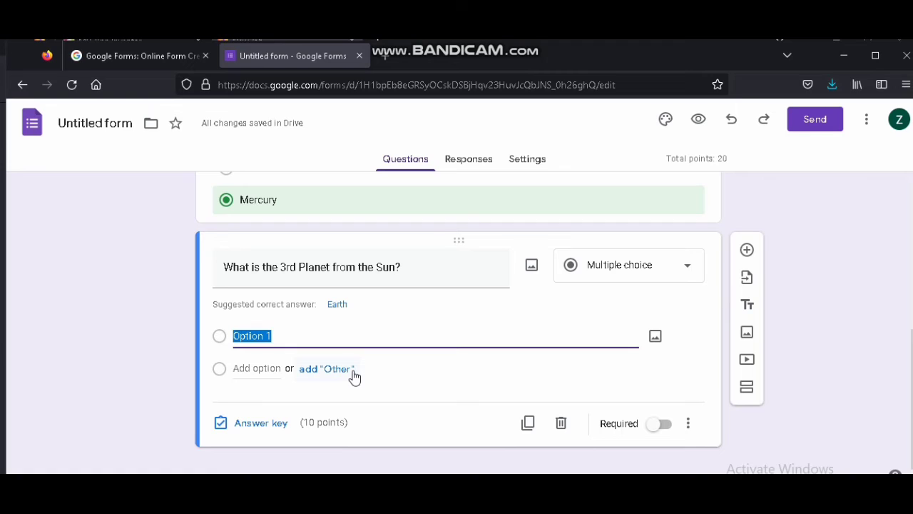
text(Jupiter)
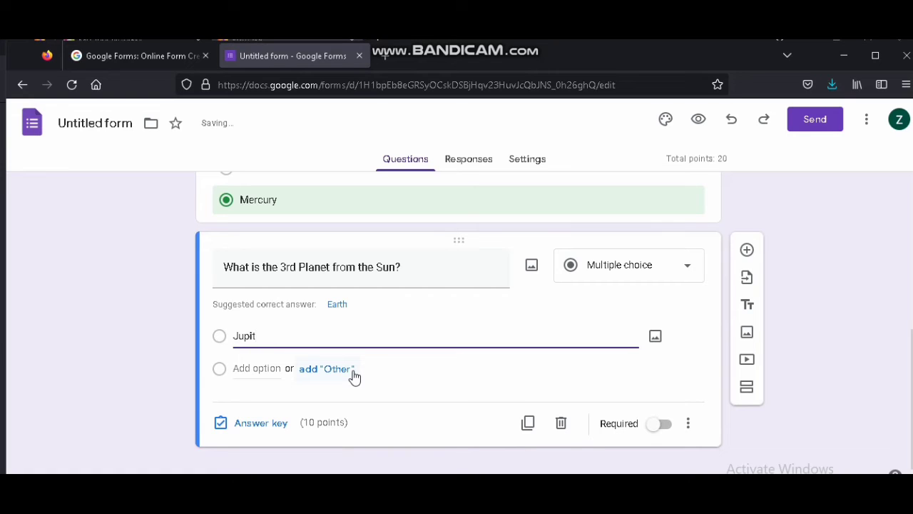
click(252, 370)
click(252, 370)
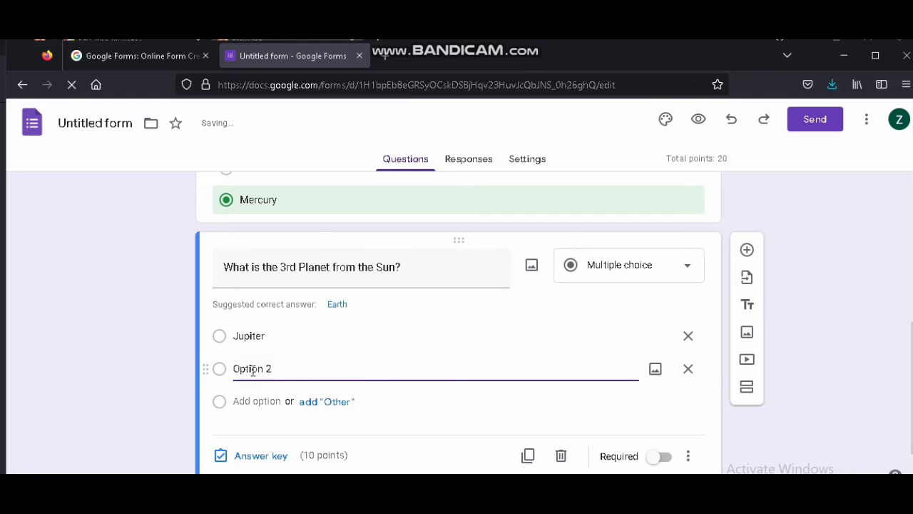
drag(273, 369, 224, 369)
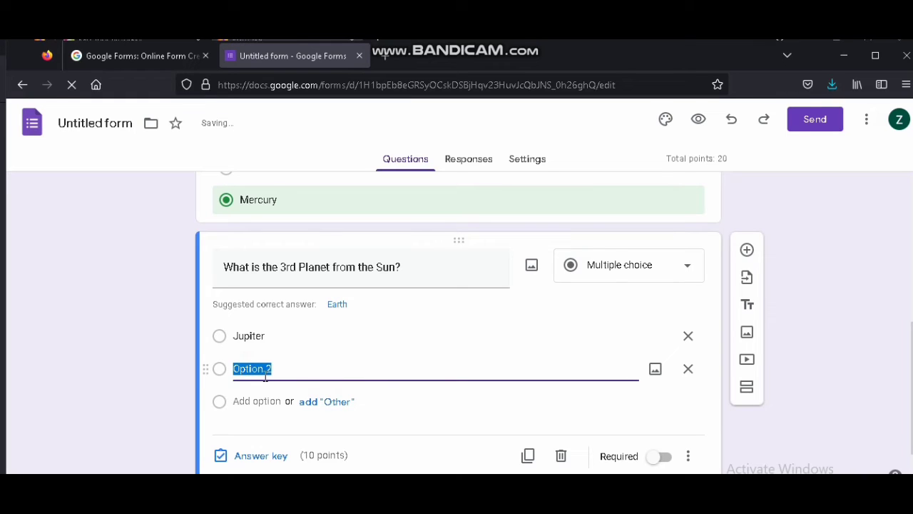
text(V)
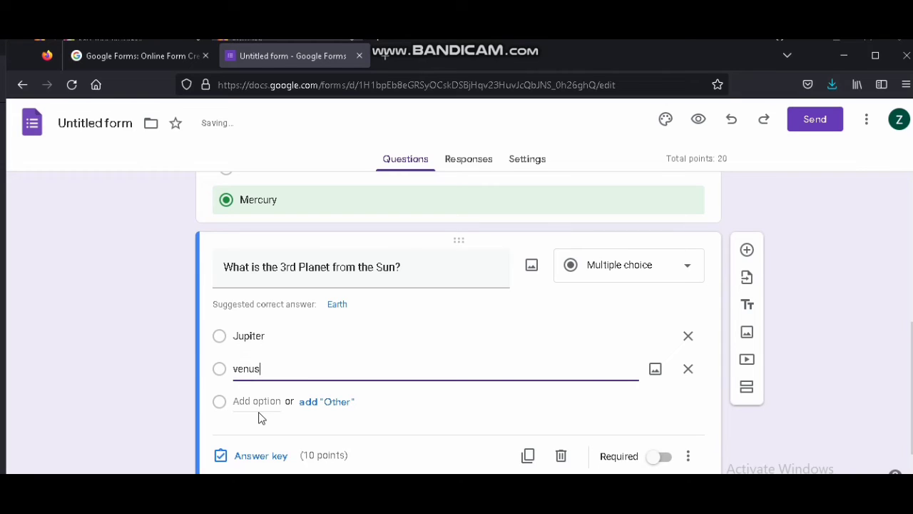
click(259, 403)
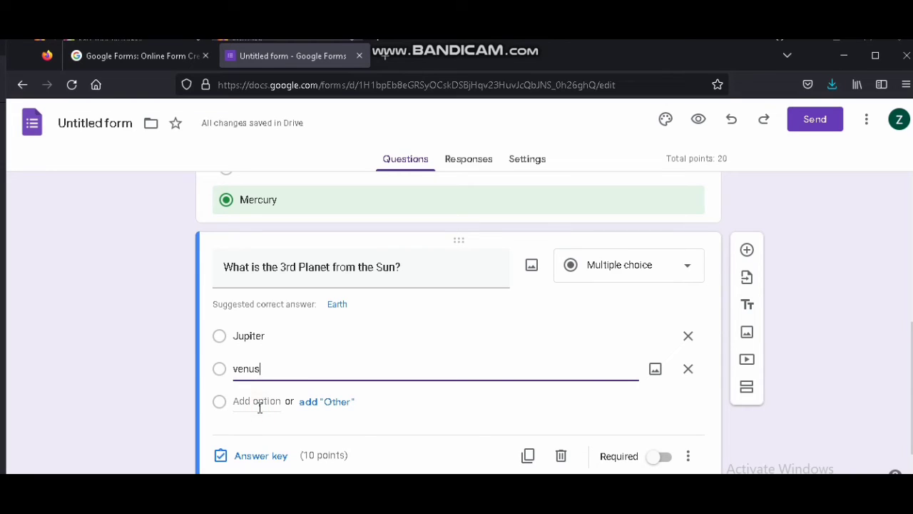
click(259, 402)
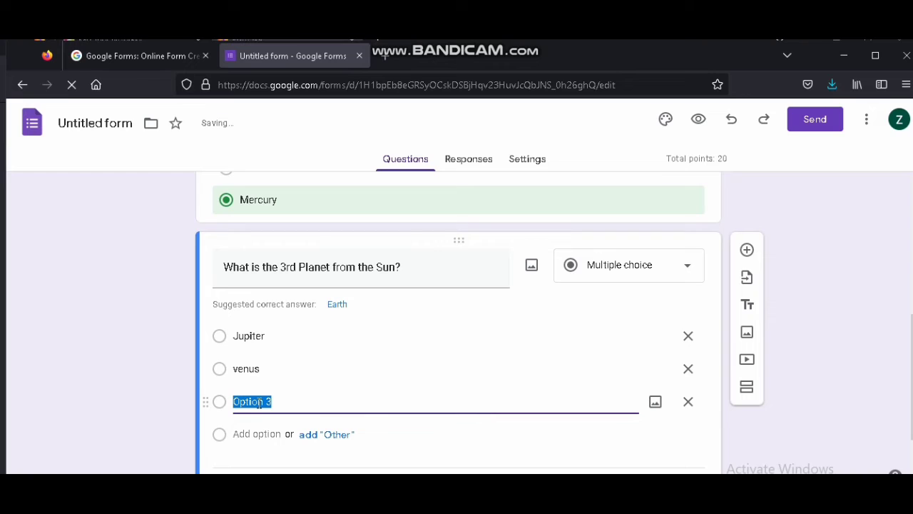
text(Earth)
Open the answer key for the second question, set it to 20 points and mark Earth as the correct answer
scroll(312, 357, down, 2)
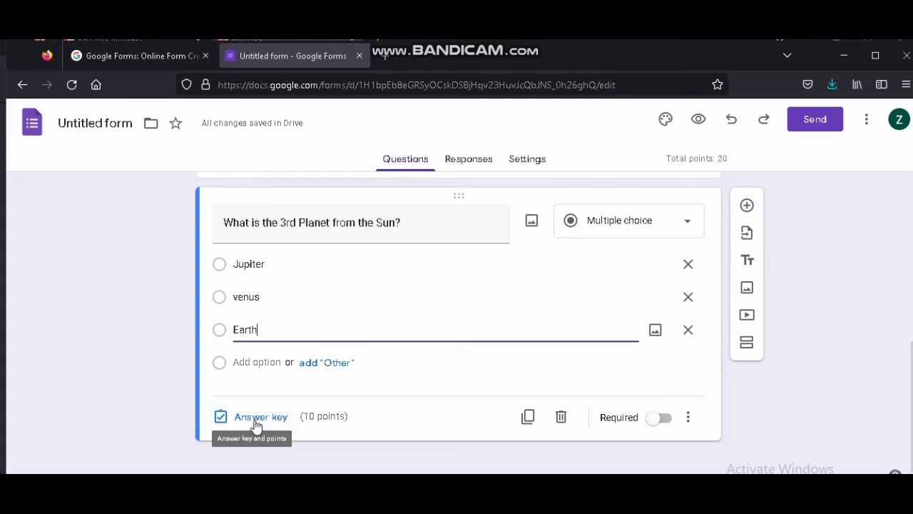
click(253, 422)
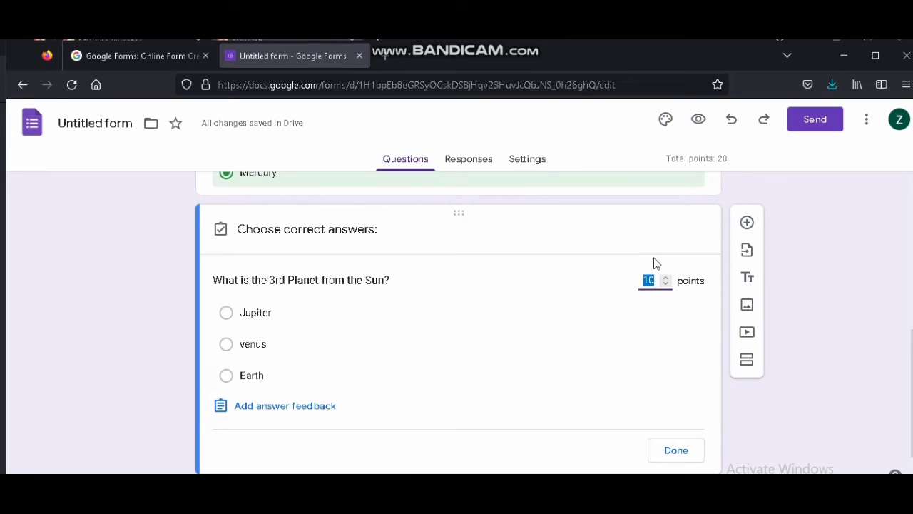
text(20)
scroll(542, 392, down, 1)
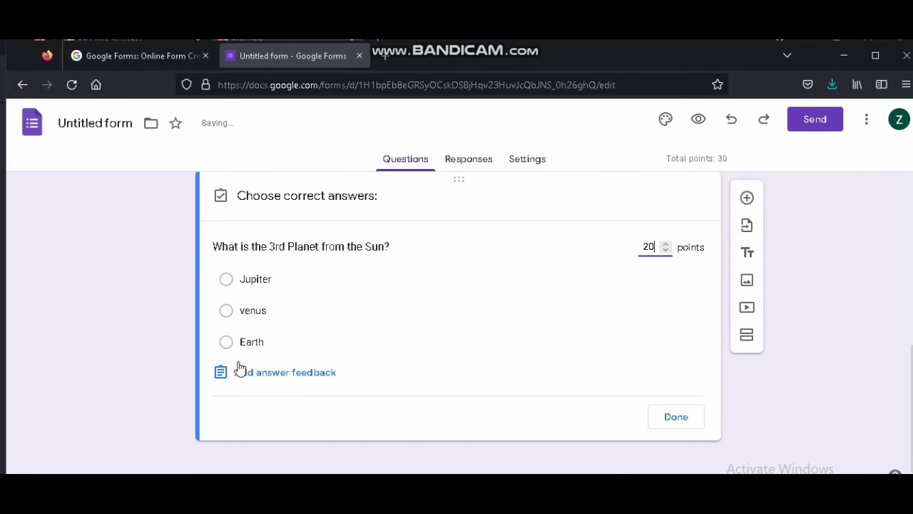
click(226, 347)
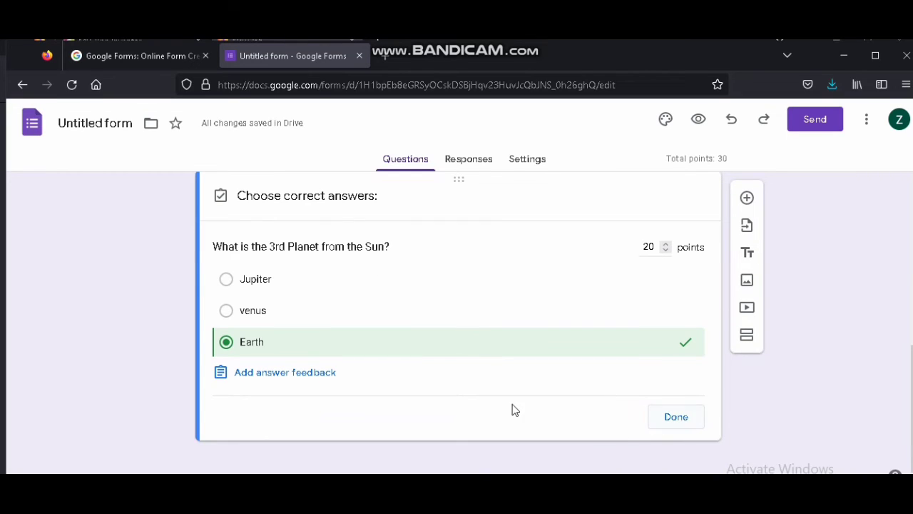
Get the form's share link, shorten the URL and copy it
scroll(375, 396, up, 5)
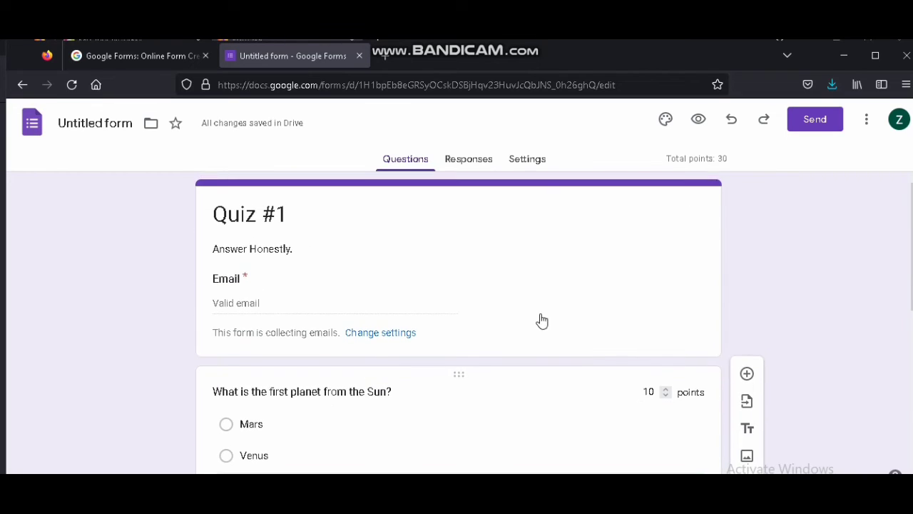
scroll(592, 303, down, 1)
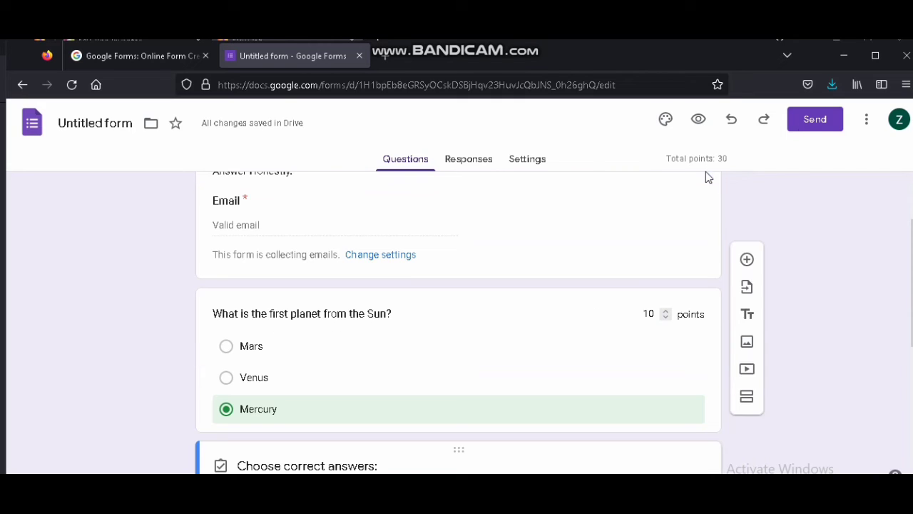
click(821, 120)
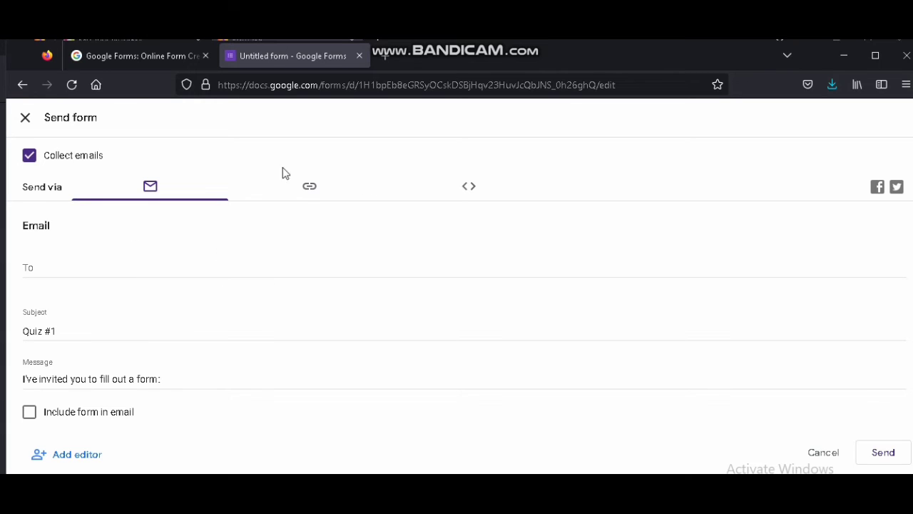
click(309, 191)
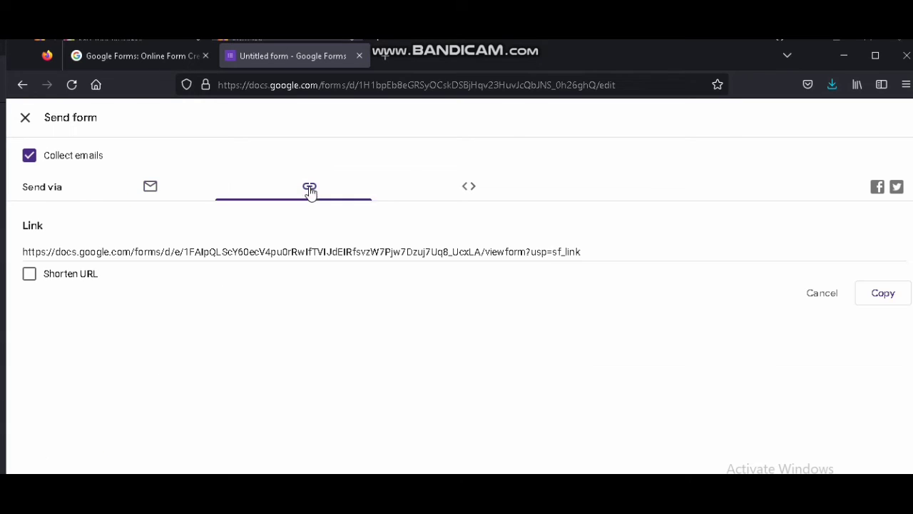
click(28, 282)
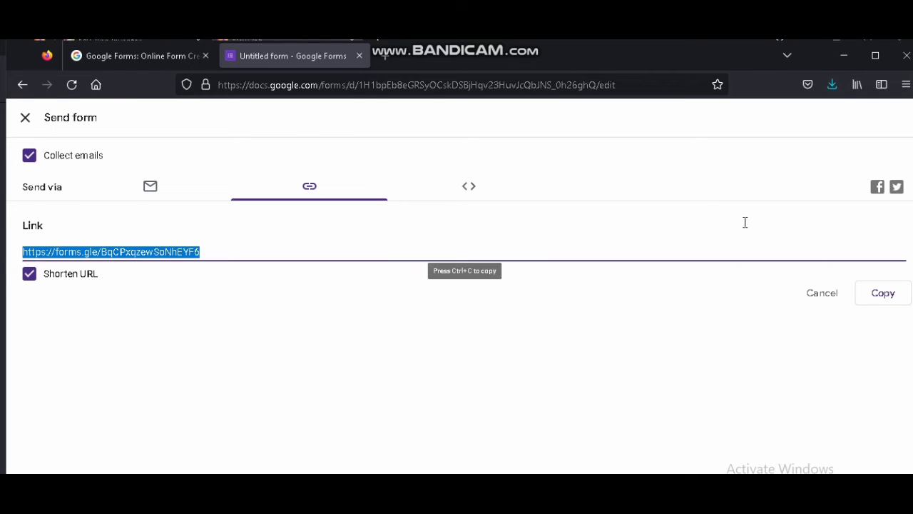
click(888, 298)
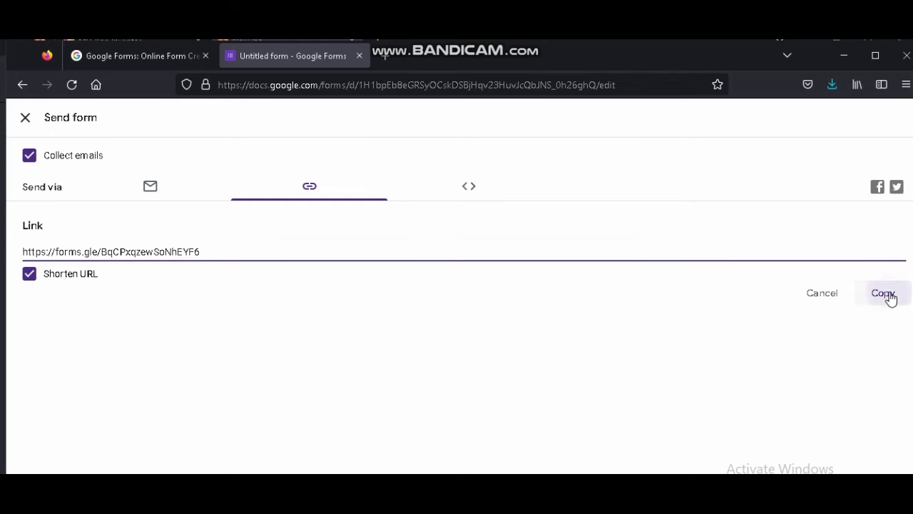
Open the copied form link in a new browser tab
click(386, 57)
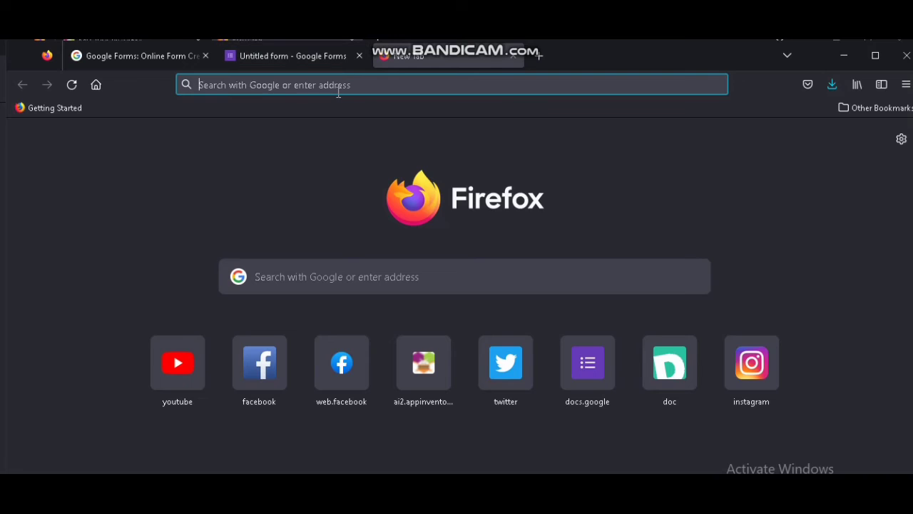
key(ctrl+v)
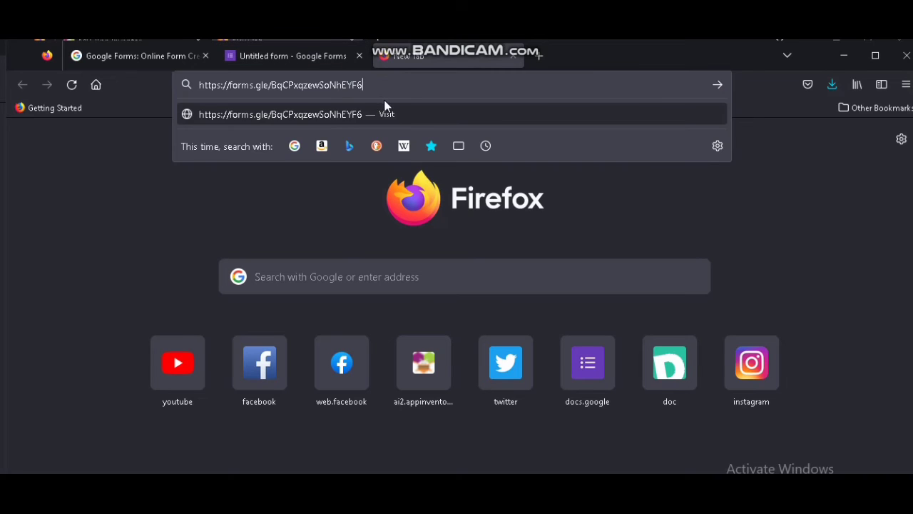
key(Return)
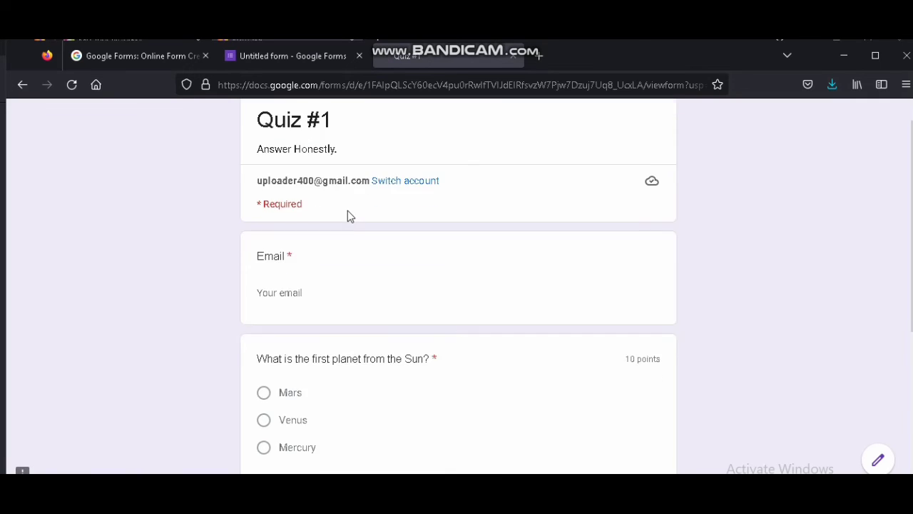
Enter the respondent's e-mail address in the quiz's Email field
scroll(347, 213, down, 1)
scroll(347, 213, up, 1)
scroll(347, 213, down, 3)
scroll(350, 215, up, 1)
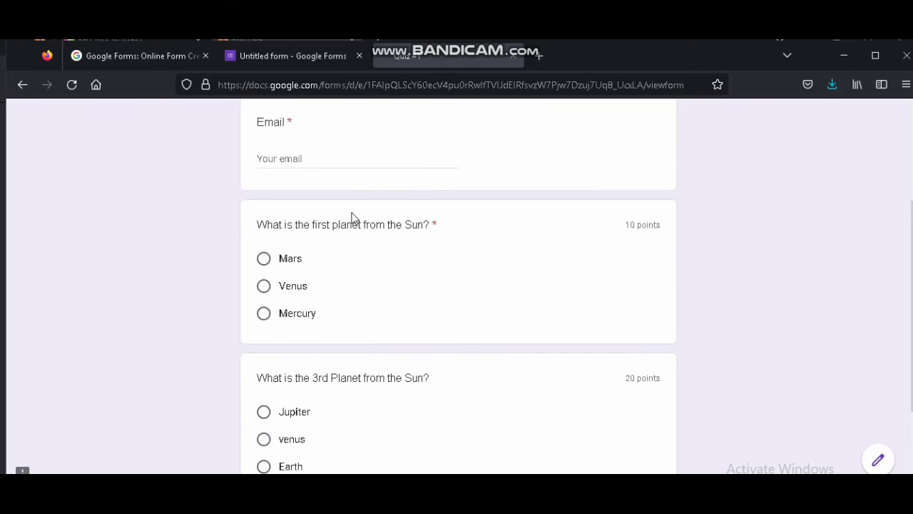
scroll(352, 217, up, 2)
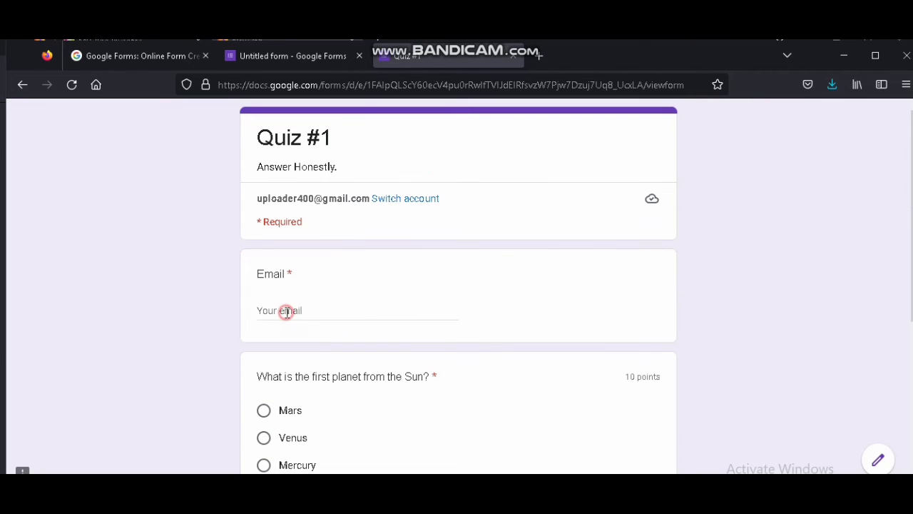
click(284, 311)
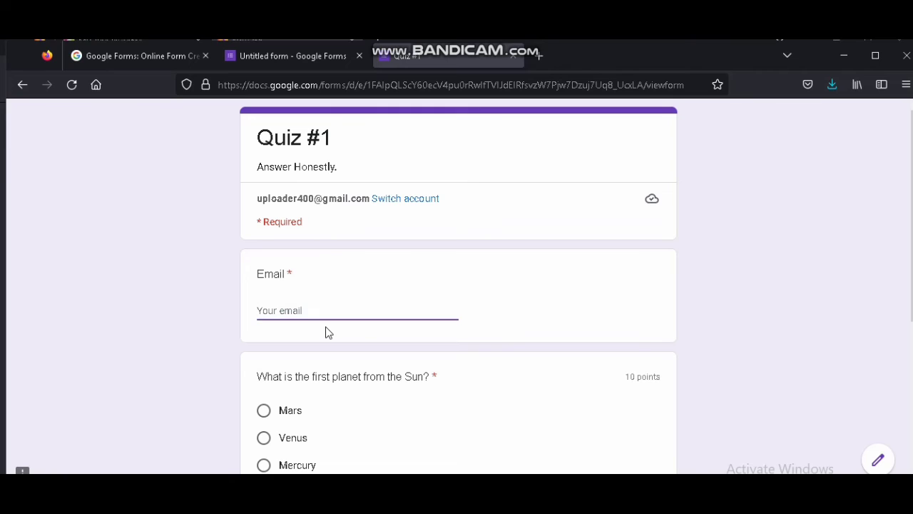
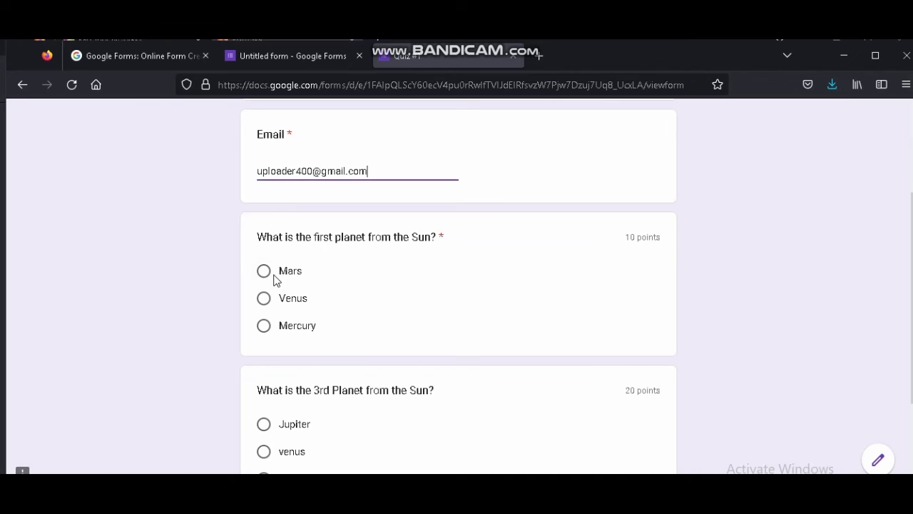
Answer Mercury for the first question and Jupiter for the second, then submit the response
click(281, 321)
scroll(307, 309, down, 3)
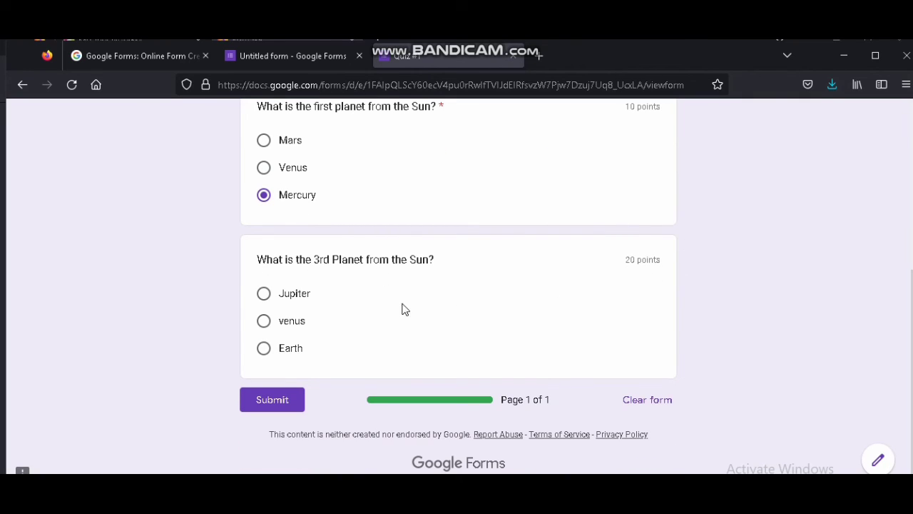
click(264, 322)
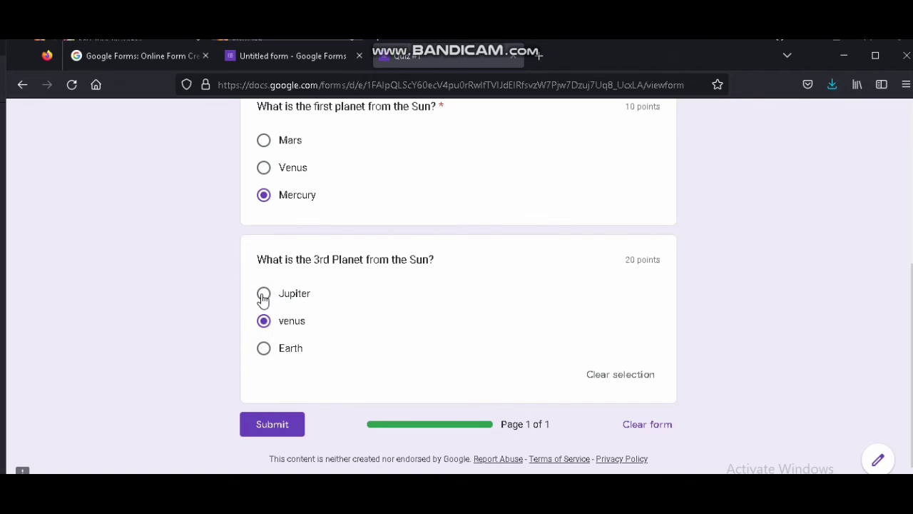
click(264, 295)
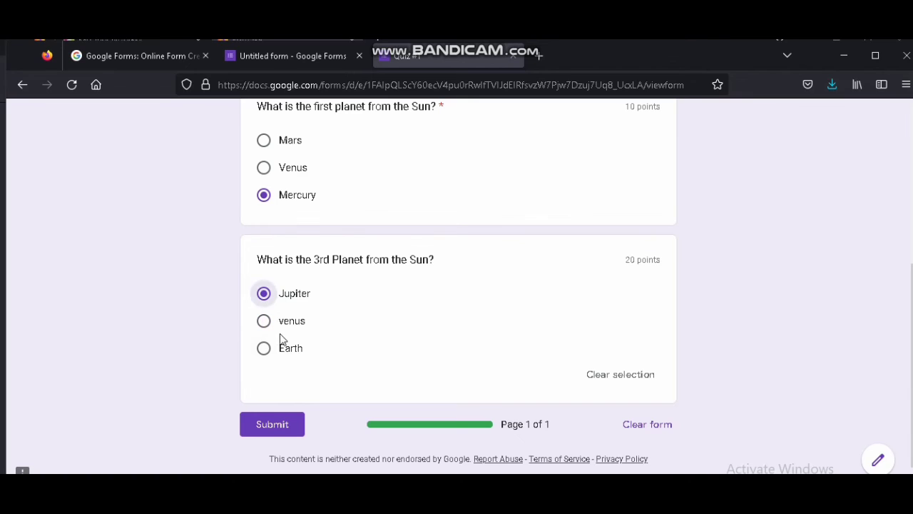
click(278, 425)
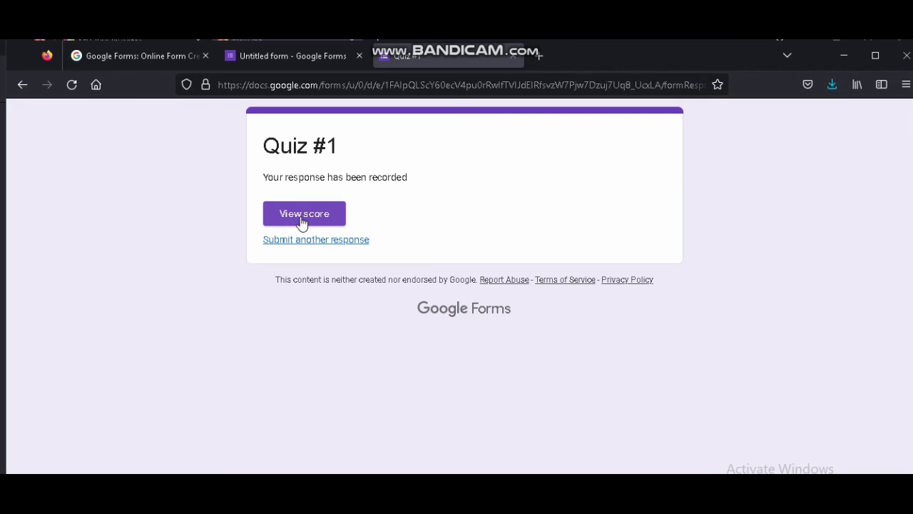
Open the submitted response's score and review each question's result
click(301, 219)
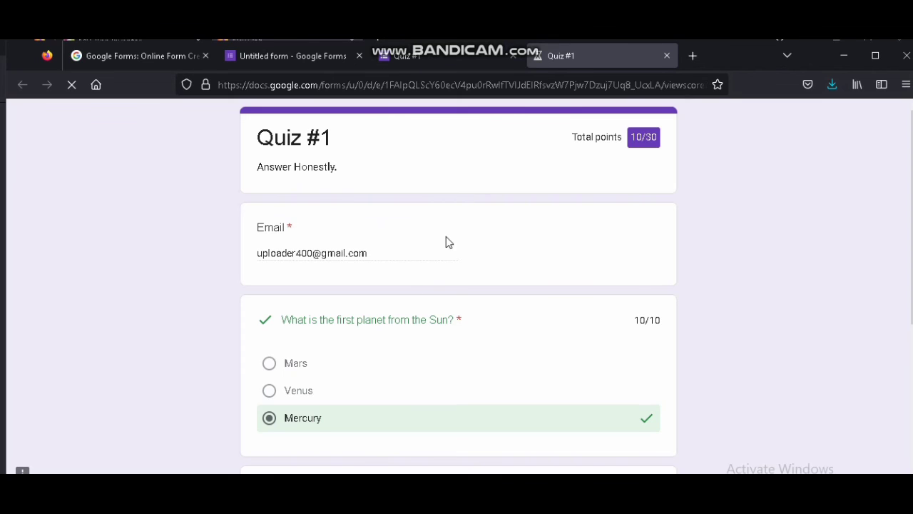
scroll(446, 217, down, 2)
scroll(445, 217, up, 1)
scroll(404, 259, down, 3)
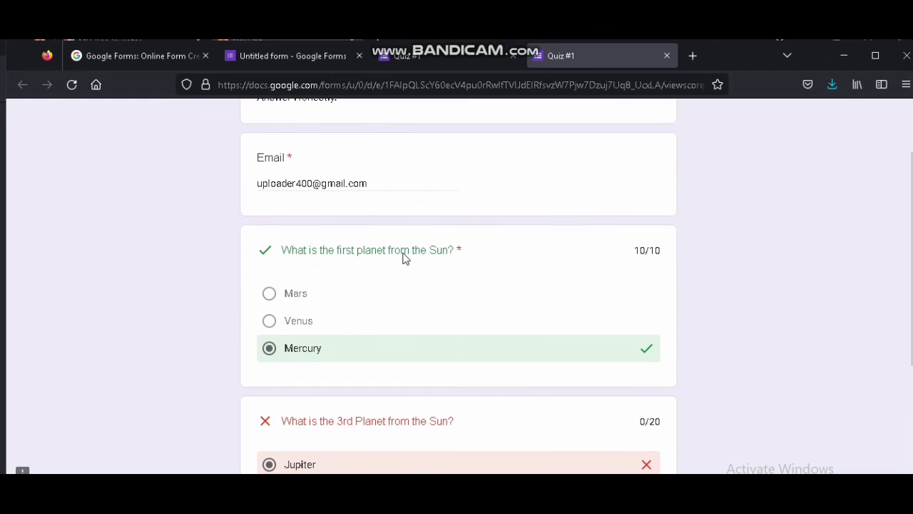
scroll(324, 277, up, 1)
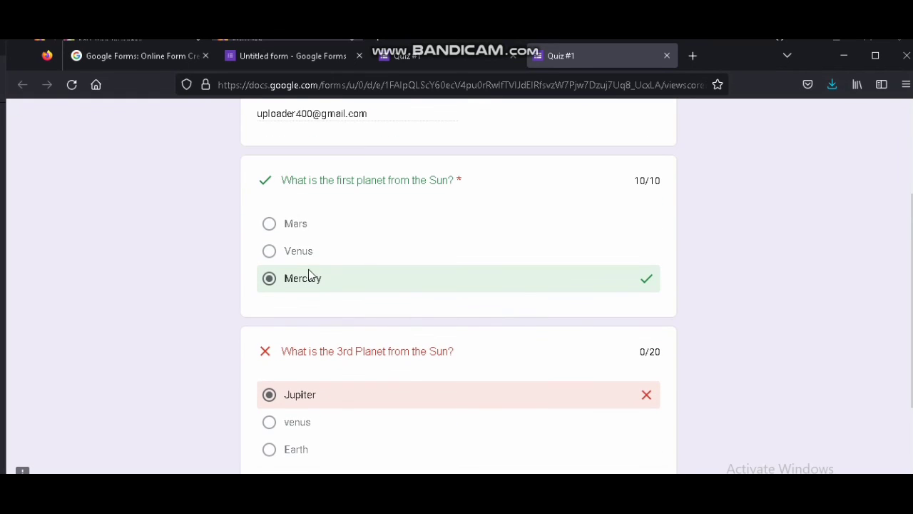
scroll(307, 274, up, 2)
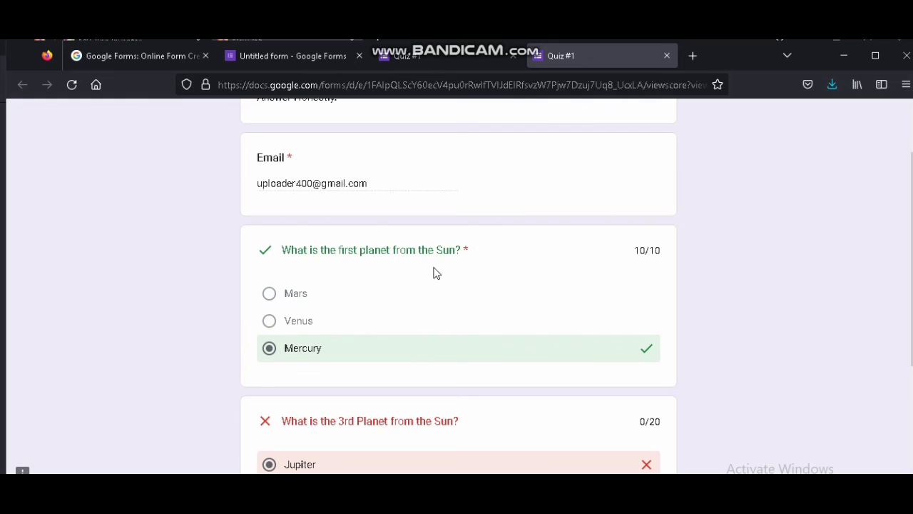
scroll(433, 274, down, 2)
scroll(642, 300, down, 2)
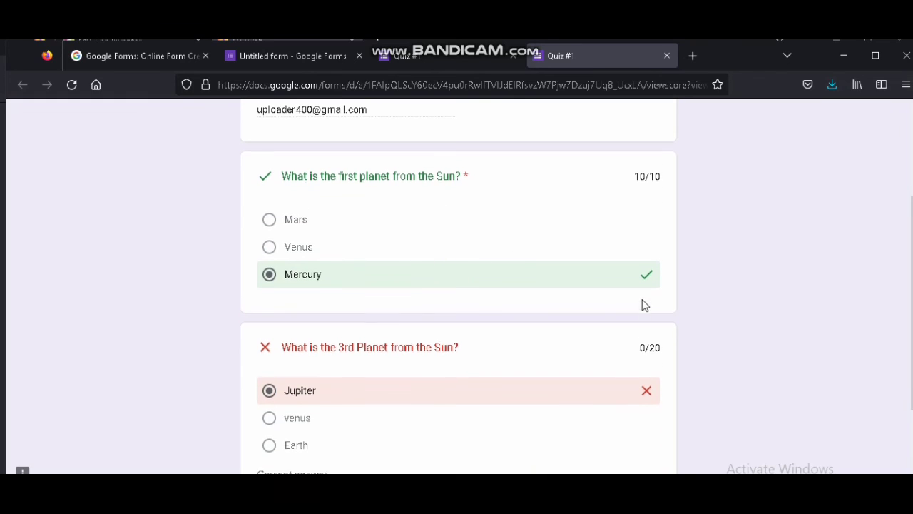
scroll(304, 383, down, 1)
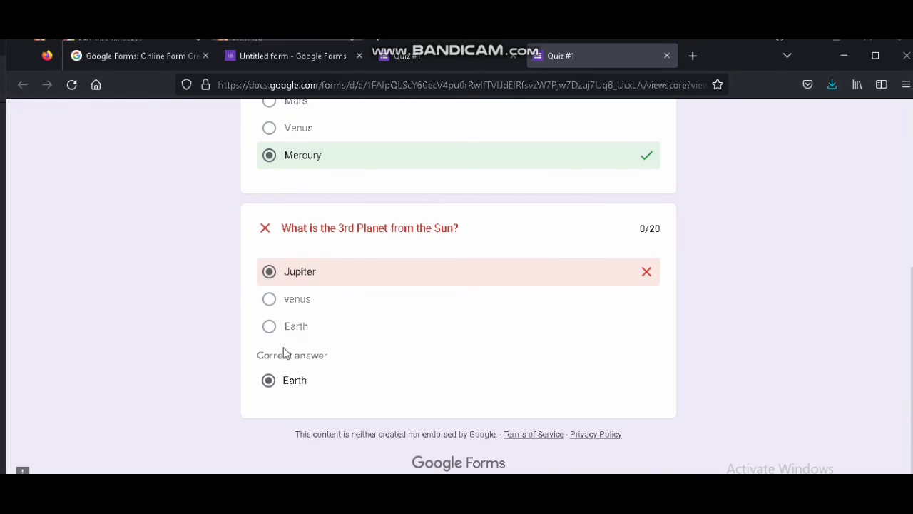
scroll(340, 385, up, 5)
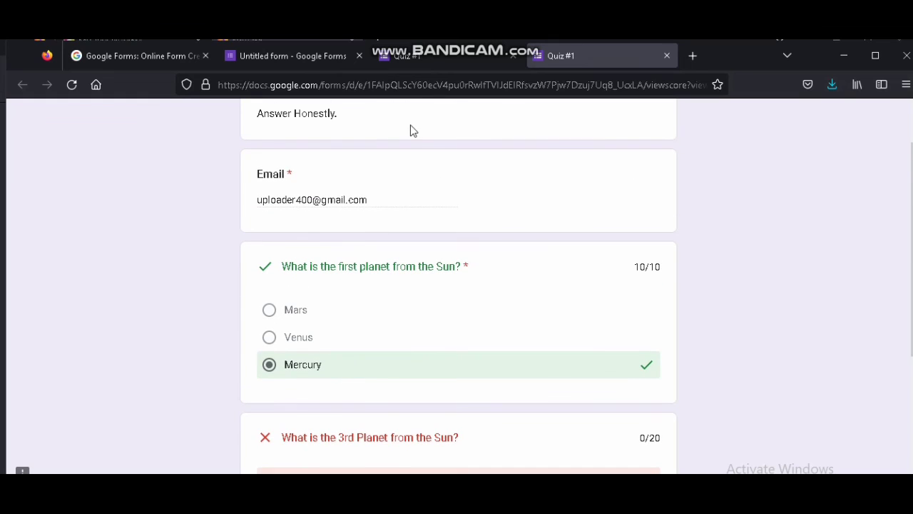
Return to the form editor tab and close the send form dialog
click(402, 59)
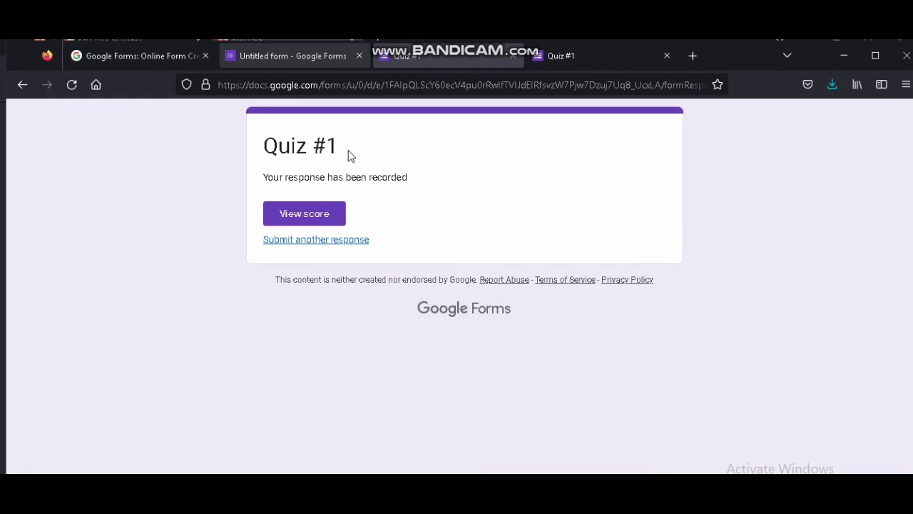
key(ctrl+Page_Up)
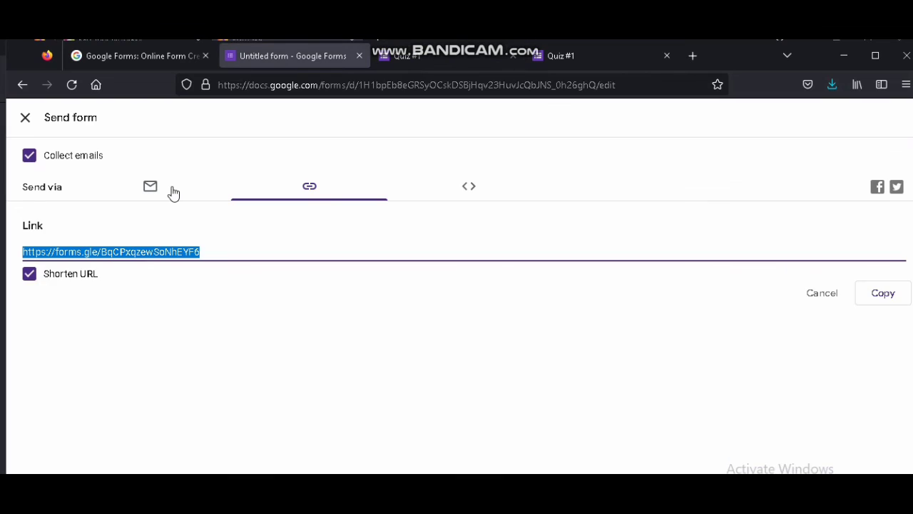
click(26, 121)
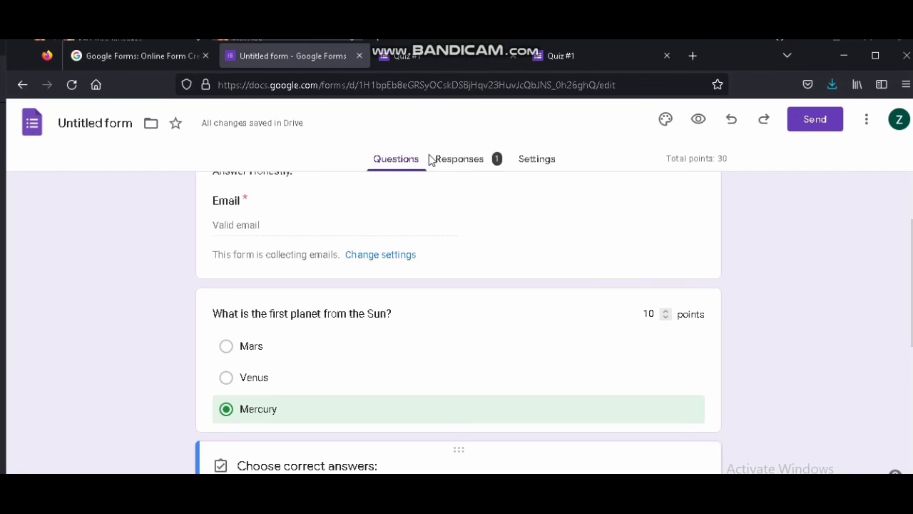
Review the quiz's responses summary, insights and scores
click(471, 165)
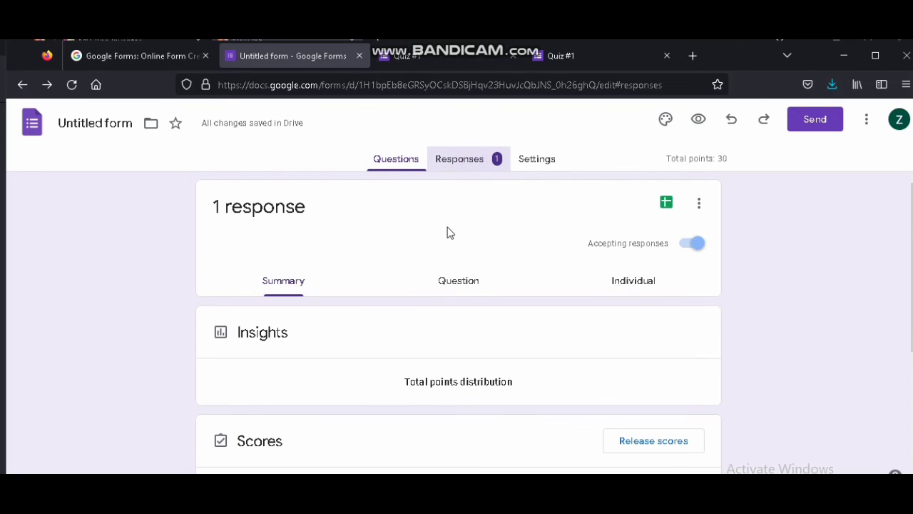
scroll(449, 235, down, 3)
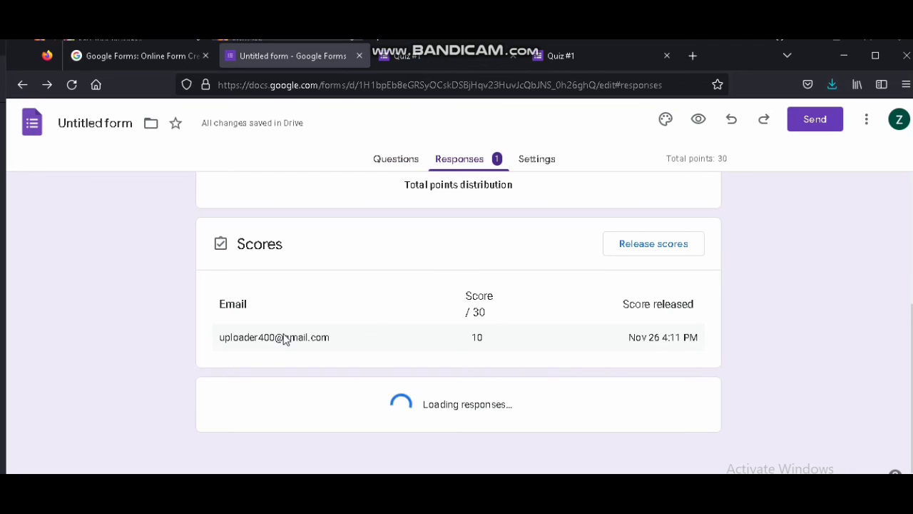
scroll(315, 338, up, 5)
scroll(319, 344, down, 6)
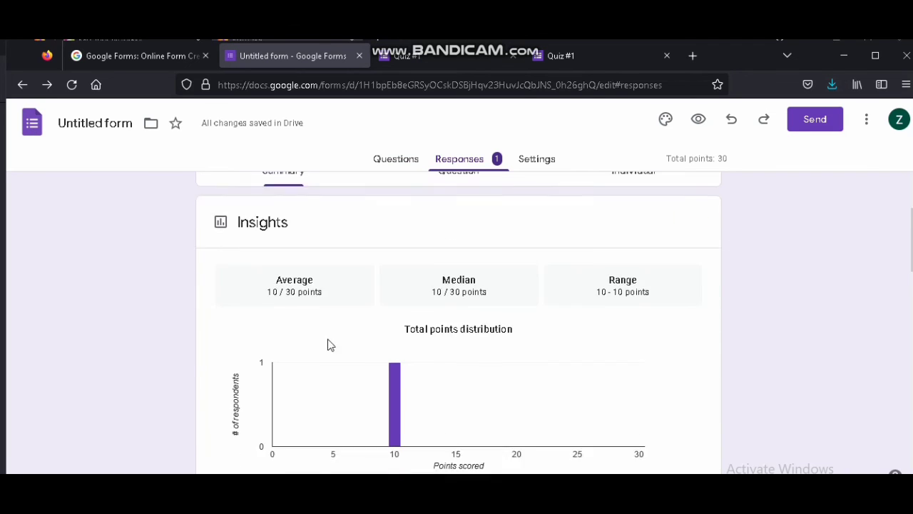
scroll(362, 350, down, 1)
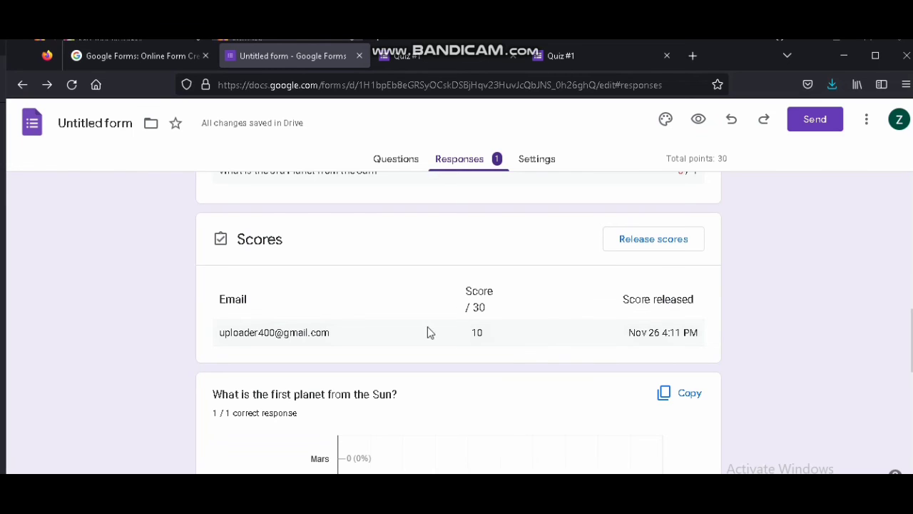
scroll(529, 342, down, 2)
scroll(528, 342, up, 2)
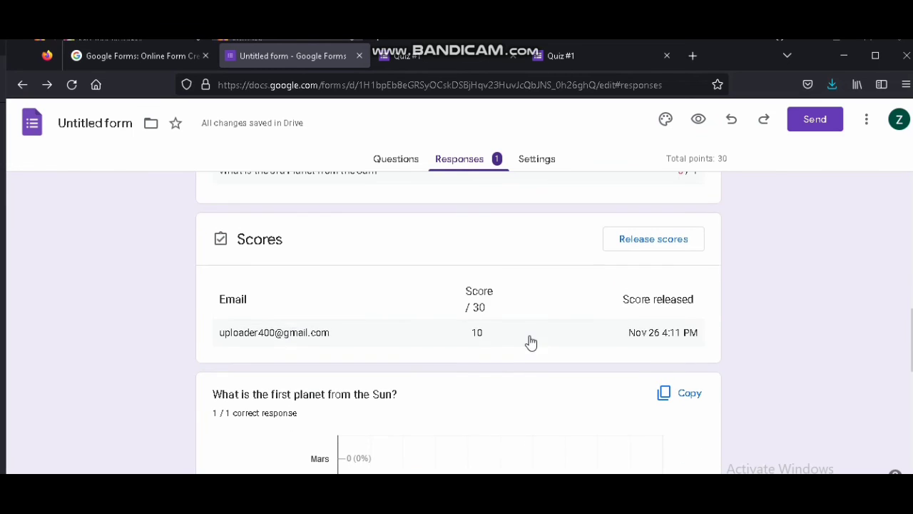